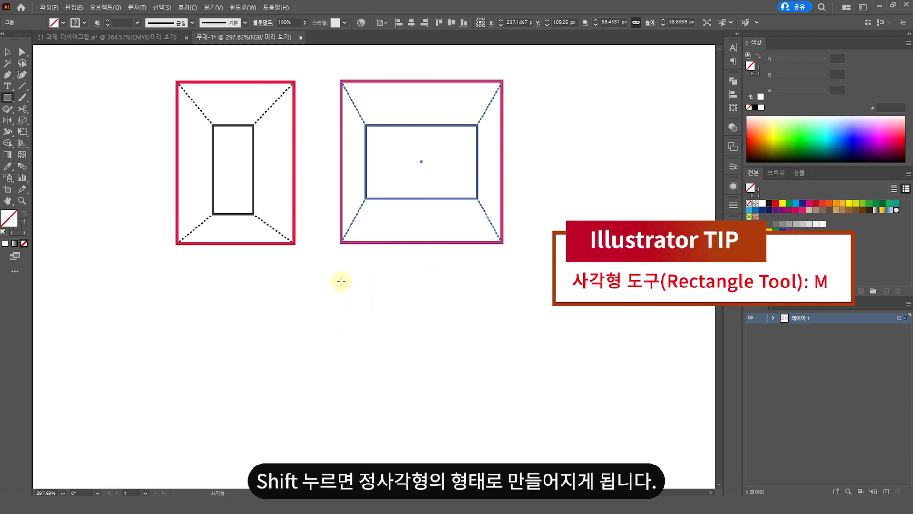
# Draw a square about 89 px wide below the wide red frame and match it to that frame's red outline style
pyautogui.moveTo(341, 281); pyautogui.dragTo(430, 368)
pyautogui.moveTo(423, 316); pyautogui.dragTo(504, 372)
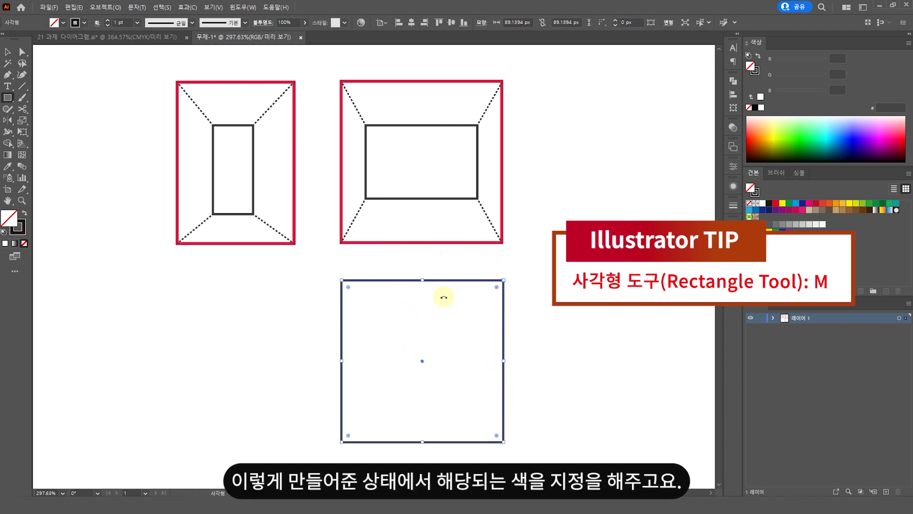
pyautogui.press('i')
pyautogui.click(463, 243)
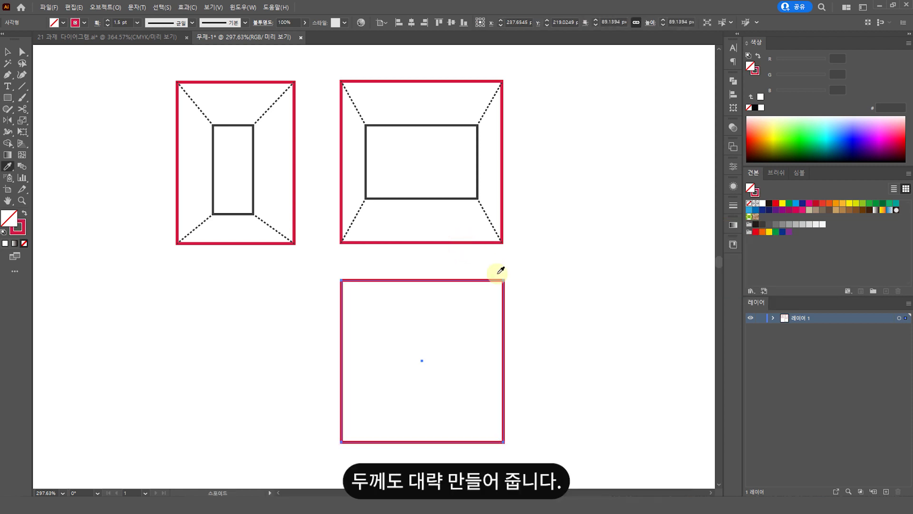
# Paste a copy of the red square in place and shrink it proportionally around its centre to about 55 px wide
pyautogui.press('v')
pyautogui.click(562, 411)
pyautogui.moveTo(562, 412); pyautogui.dragTo(405, 333)
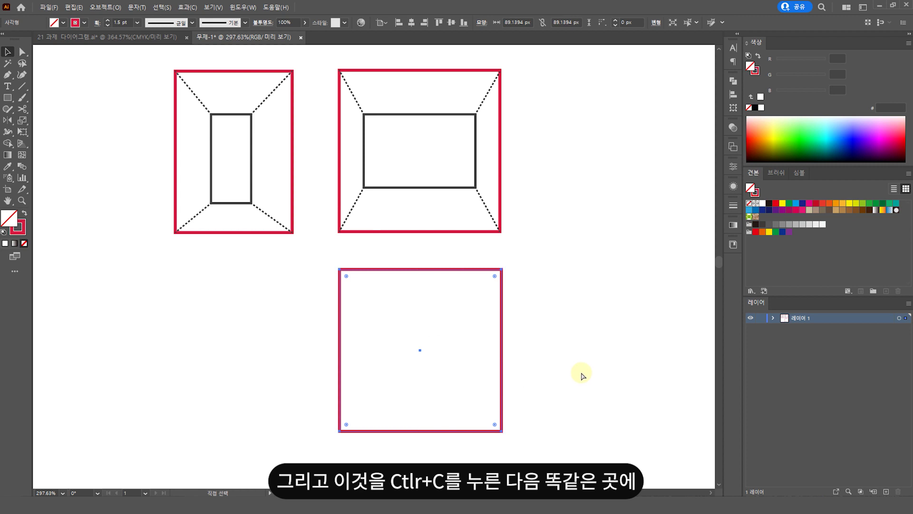
pyautogui.moveTo(578, 365); pyautogui.dragTo(476, 312)
pyautogui.hotkey('ctrl', 'c')
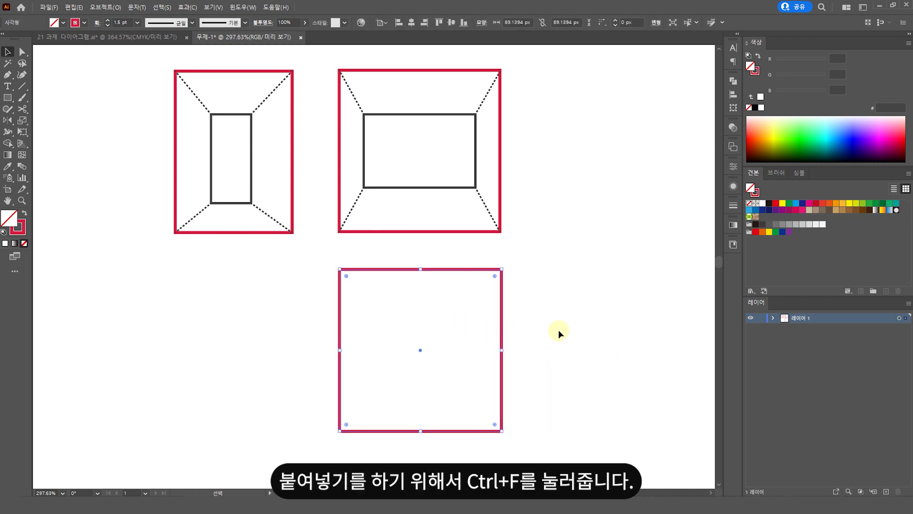
pyautogui.click(558, 330)
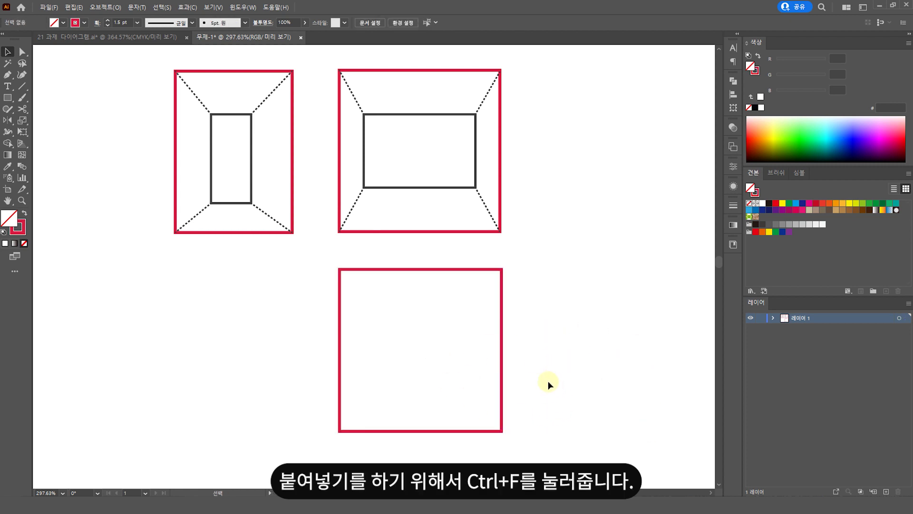
pyautogui.hotkey('ctrl', 'f')
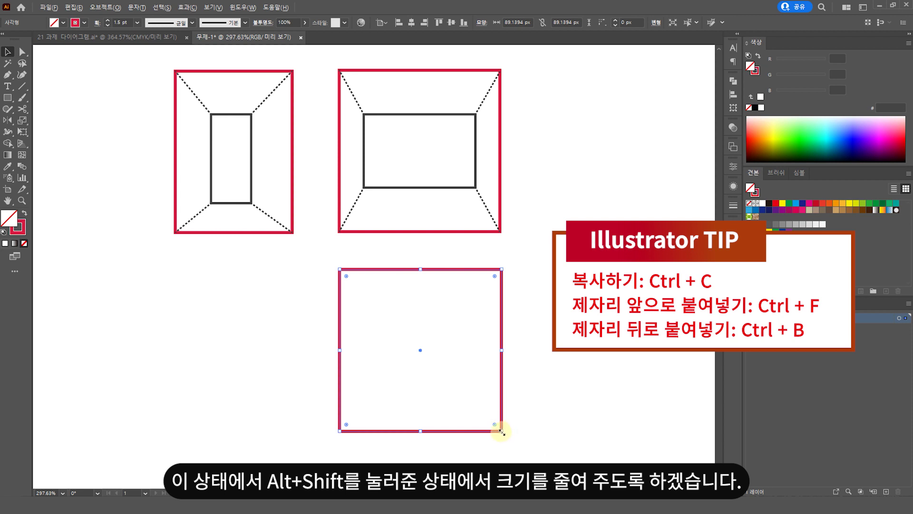
pyautogui.moveTo(500, 431); pyautogui.dragTo(471, 404)
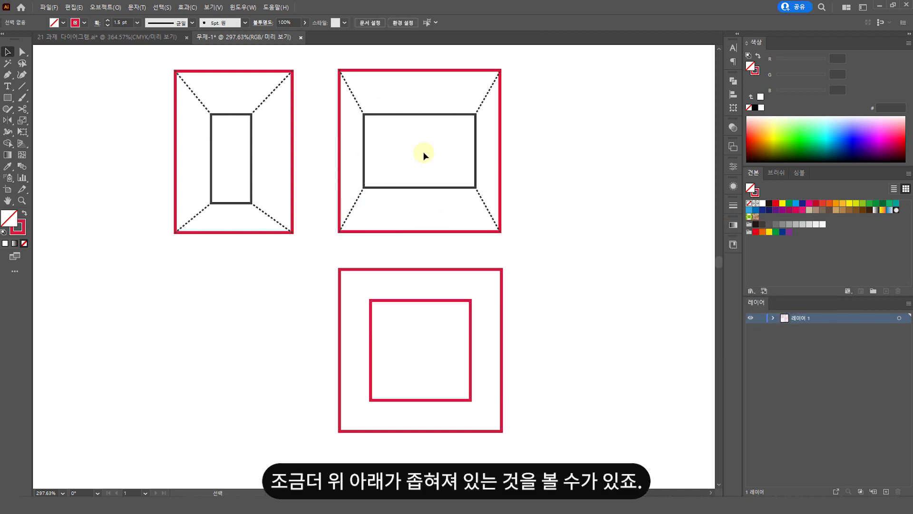
# Reduce the inner square's height symmetrically about its centre to about 41 px, keeping its width
pyautogui.click(430, 300)
pyautogui.moveTo(420, 300)
pyautogui.mouseDown()
pyautogui.moveTo(419, 320)
pyautogui.moveTo(422, 313)
pyautogui.mouseUp()
pyautogui.click(590, 415)
pyautogui.moveTo(532, 322)
pyautogui.mouseDown()
pyautogui.moveTo(524, 284)
pyautogui.moveTo(534, 330)
pyautogui.mouseUp()
pyautogui.click(445, 343)
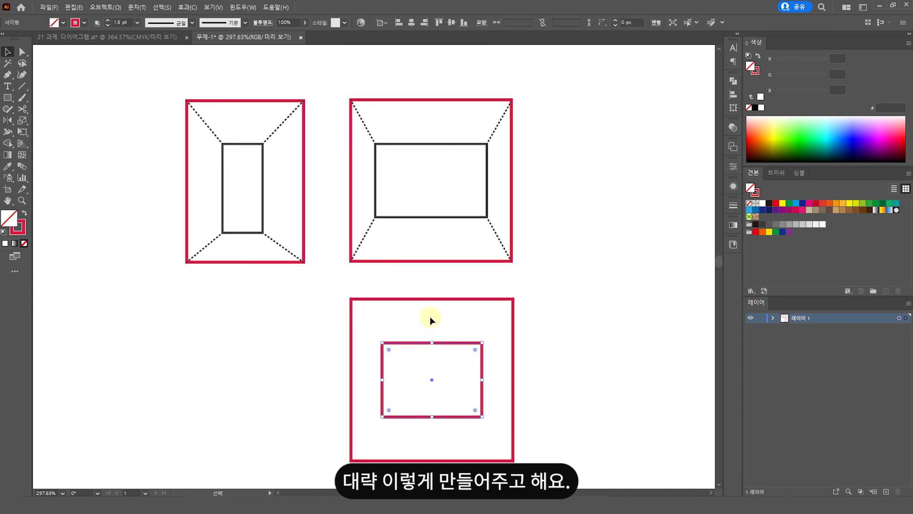
# Match the inner rectangle's stroke to the black inner rectangle of the wide frame above, and deselect it
pyautogui.press('i')
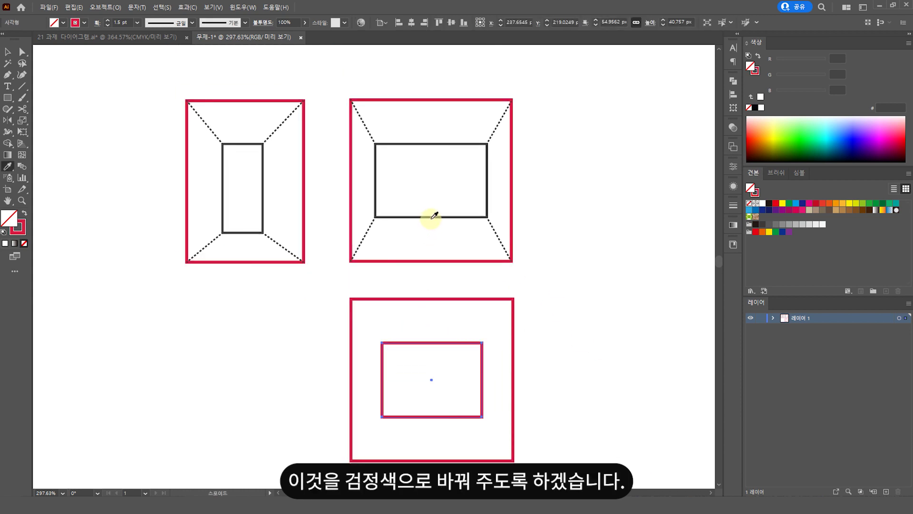
pyautogui.click(432, 218)
pyautogui.press('v')
pyautogui.click(597, 373)
pyautogui.moveTo(566, 403); pyautogui.dragTo(571, 370)
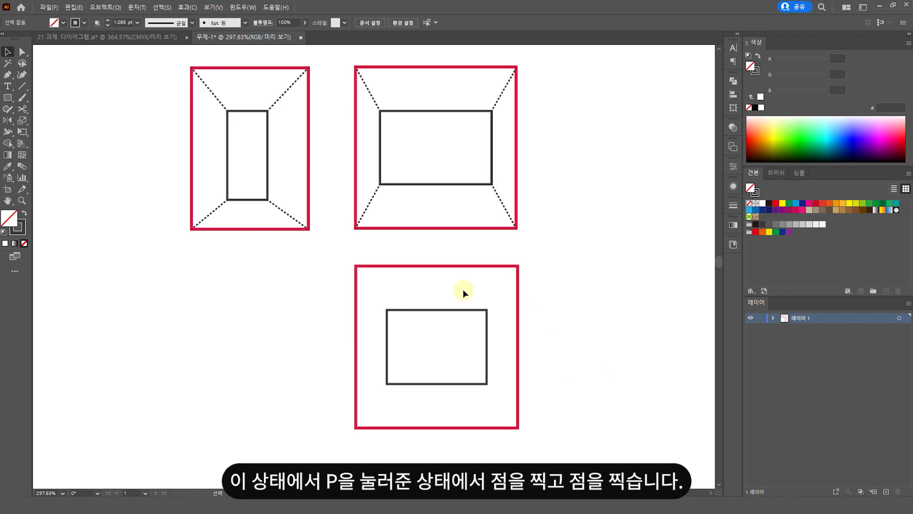
# Draw a line from the outer square's lower-left corner to the inner rectangle's lower-left corner and match it to the existing dashed diagonals
pyautogui.press('p')
pyautogui.click(356, 427)
pyautogui.click(386, 383)
pyautogui.press('i')
pyautogui.click(371, 202)
pyautogui.press('v')
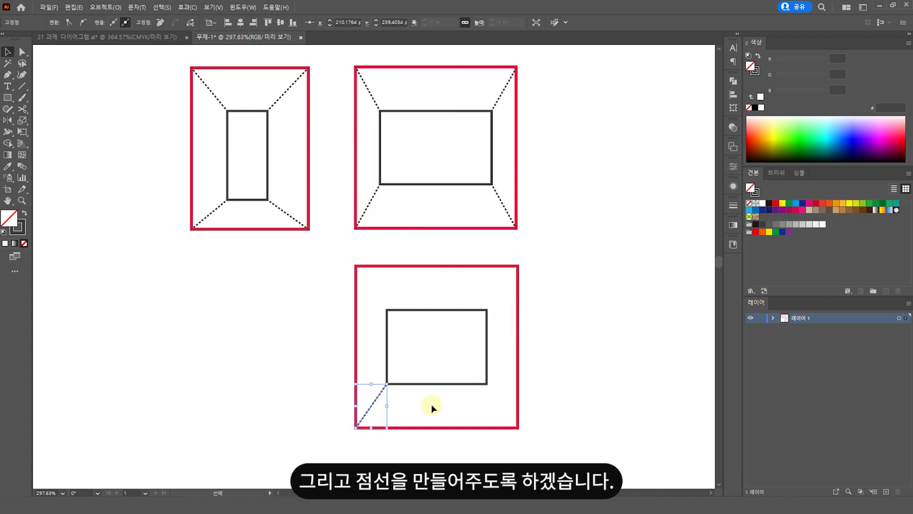
# Switch the new diagonal's dashed line option off and back on in its stroke settings
pyautogui.click(731, 208)
pyautogui.click(638, 272)
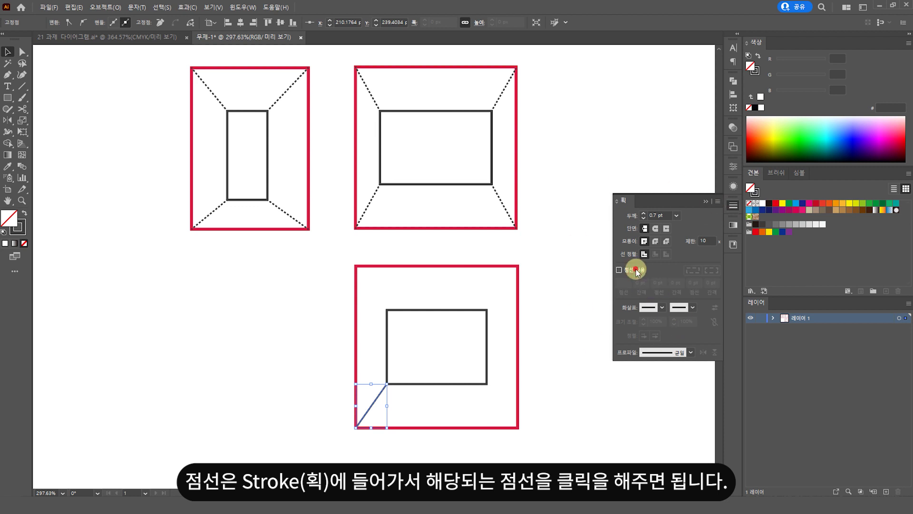
pyautogui.click(636, 272)
pyautogui.click(584, 423)
# Draw dashed diagonals joining the remaining three corners of the inner rectangle and outer square, and close the stroke settings
pyautogui.press('p')
pyautogui.click(387, 310)
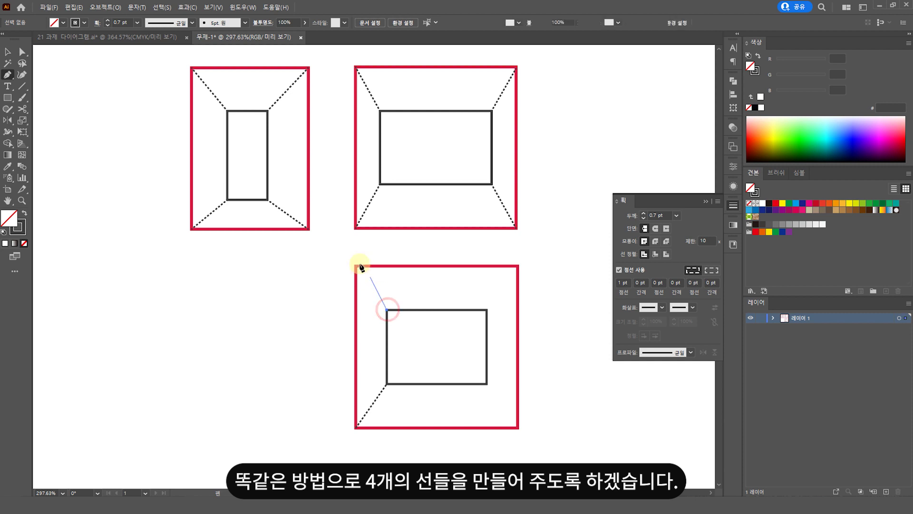
pyautogui.click(355, 267)
pyautogui.click(488, 310)
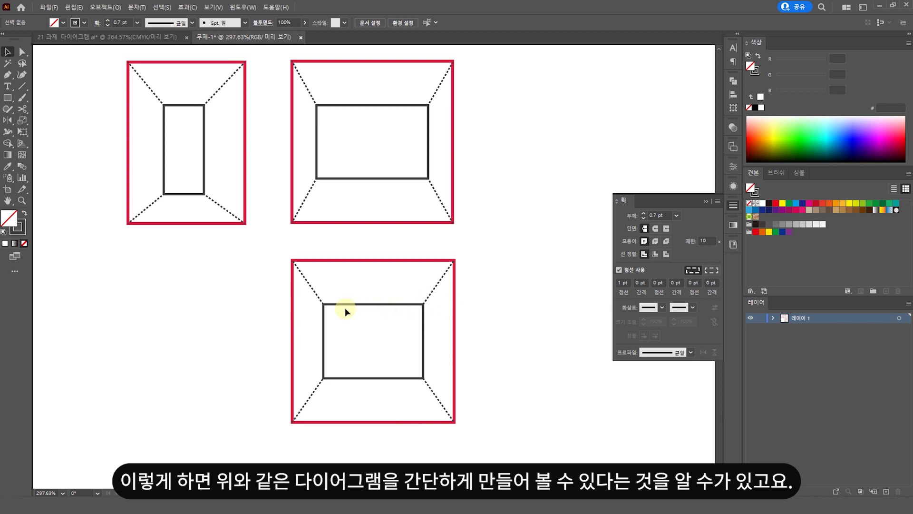
pyautogui.click(706, 201)
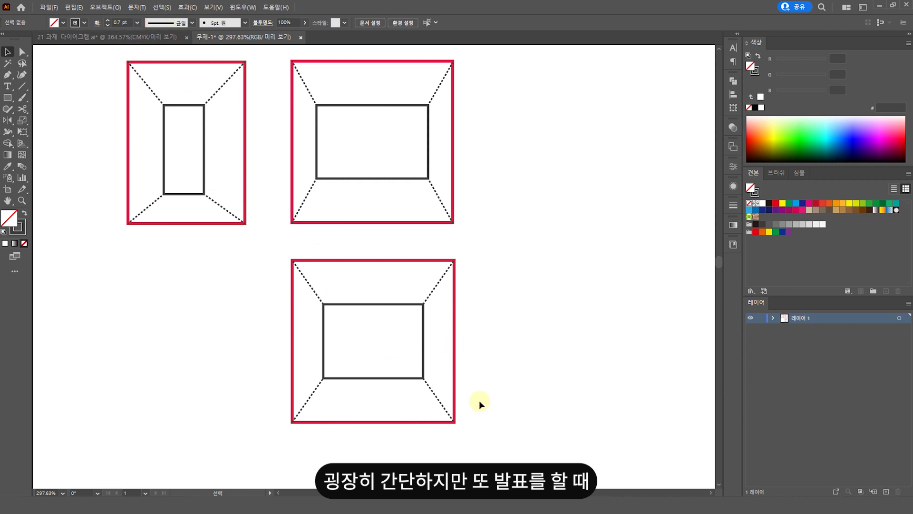
# Switch to the open document 21 과제 다이어그램.ai
pyautogui.moveTo(422, 350); pyautogui.dragTo(327, 334)
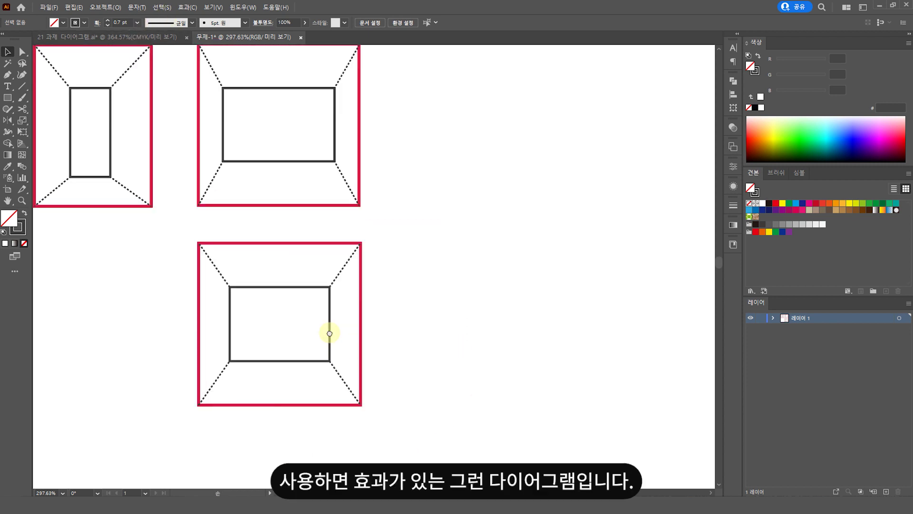
pyautogui.click(123, 39)
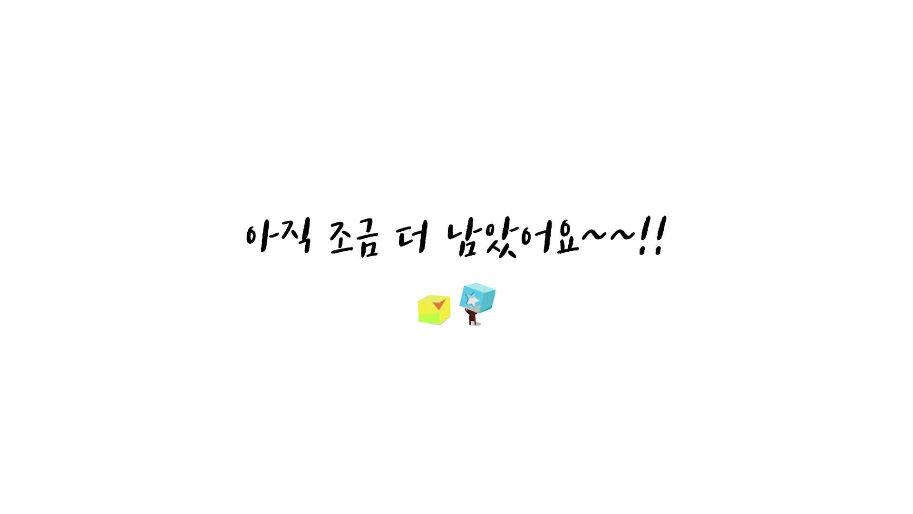
# Match the outer red square of the duplicated lower diagram to the dashed style of its diagonal lines
pyautogui.moveTo(291, 372); pyautogui.dragTo(306, 238)
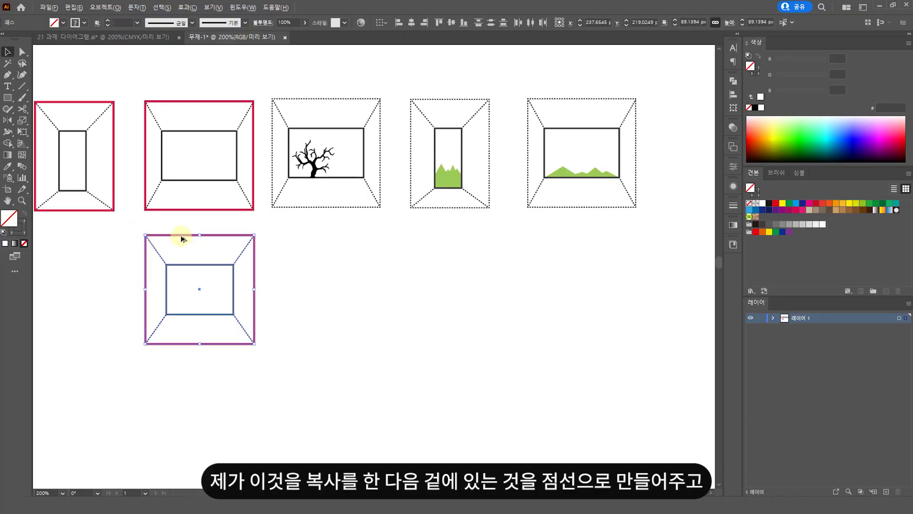
pyautogui.press('i')
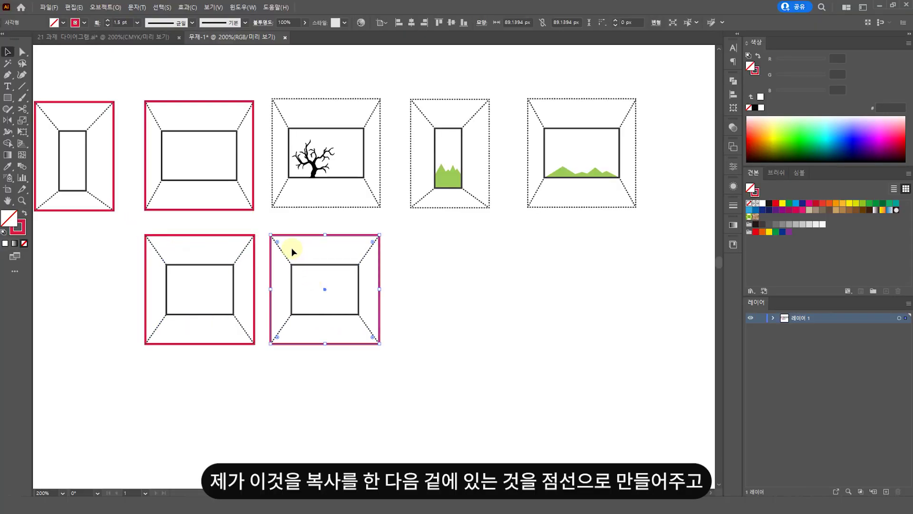
pyautogui.click(284, 249)
pyautogui.press('v')
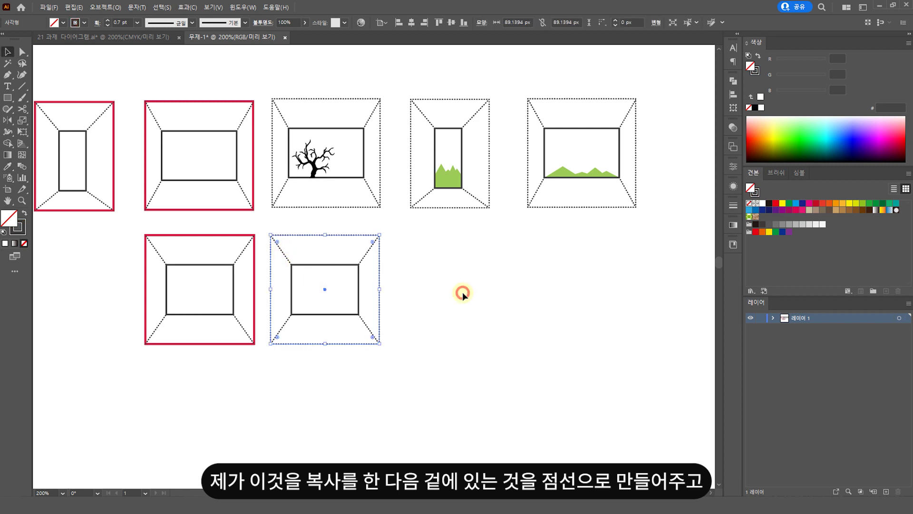
pyautogui.click(462, 292)
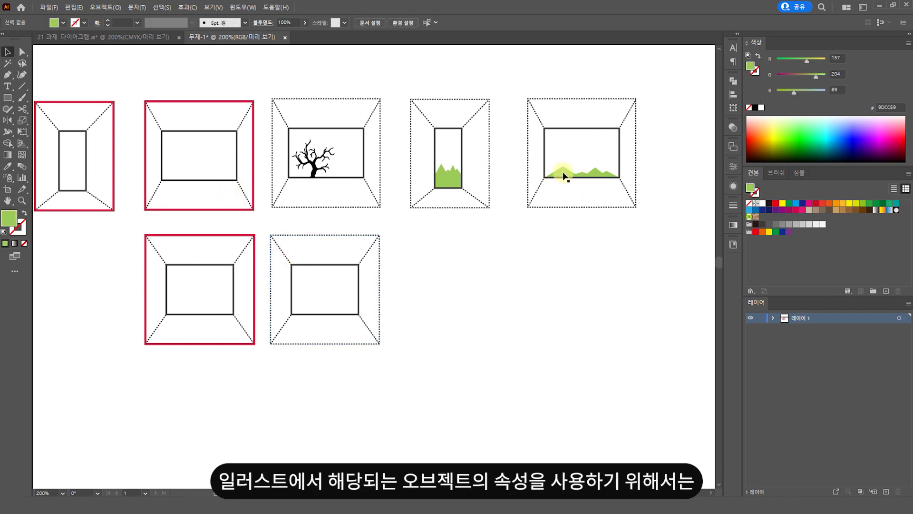
# Pick up the green fill without stroke from the mountain in the narrow dashed diagram as the current drawing style
pyautogui.click(447, 175)
pyautogui.click(466, 235)
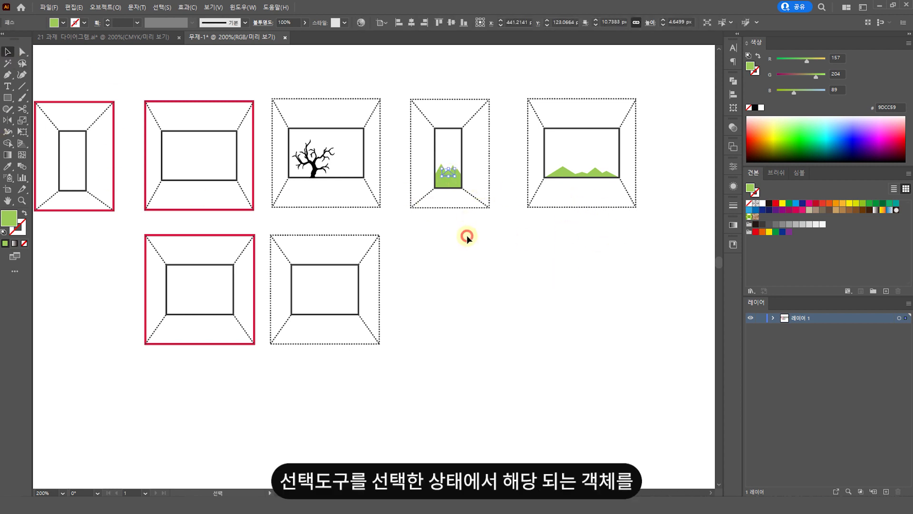
pyautogui.click(449, 174)
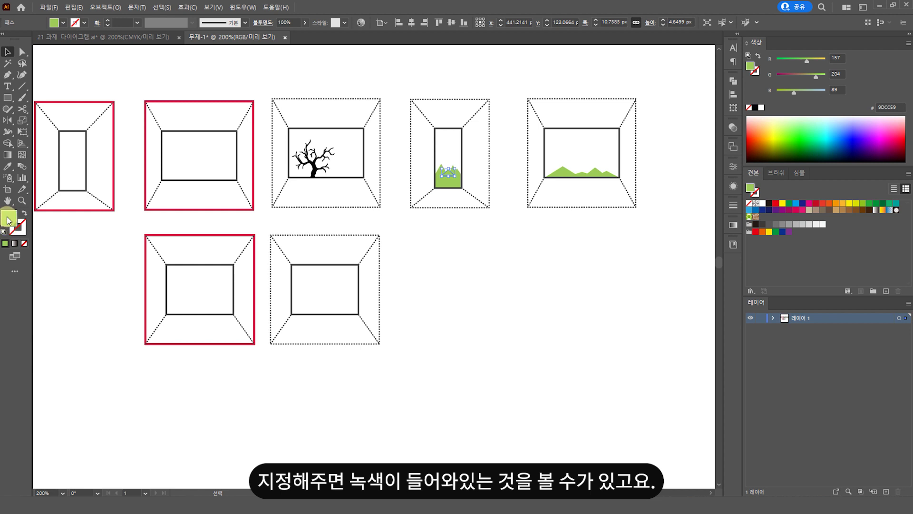
pyautogui.click(473, 208)
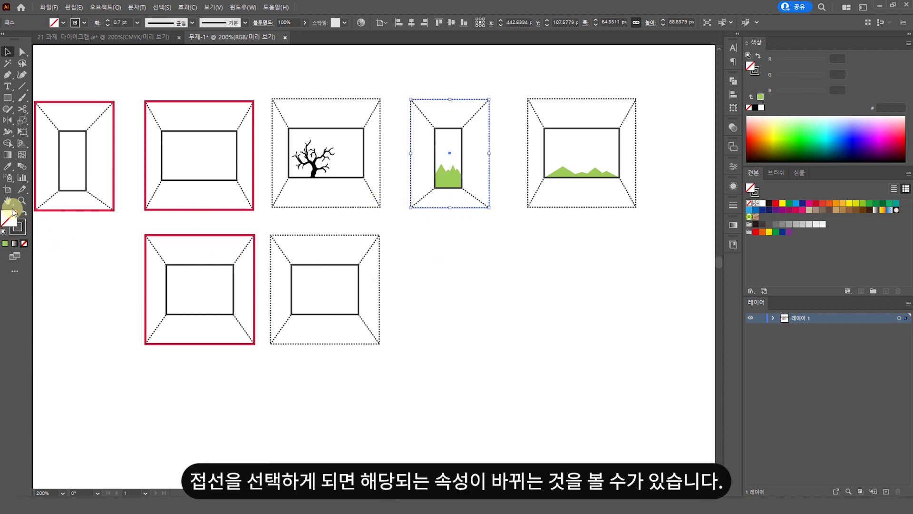
pyautogui.click(459, 174)
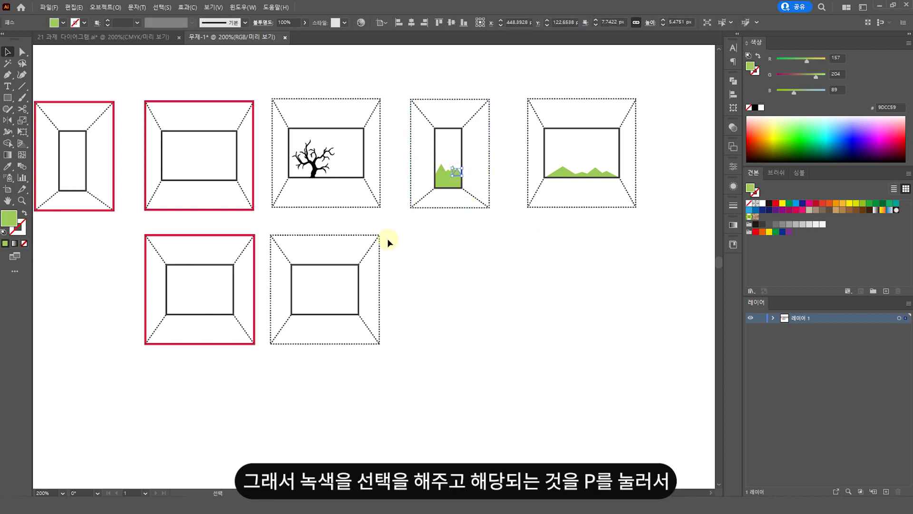
pyautogui.click(416, 316)
# Draw a closed green mountain silhouette with three peaks, about 55 px wide, across the lower part of the new dashed diagram's inner rectangle
pyautogui.press('p')
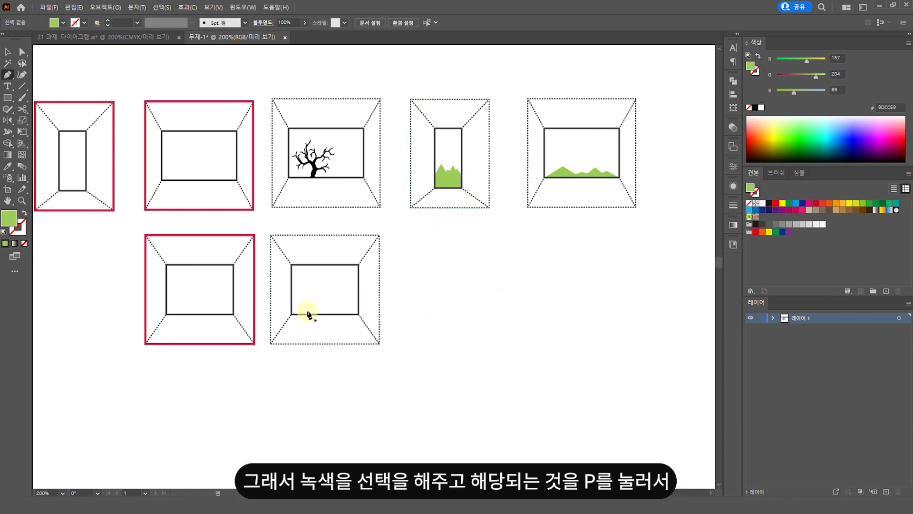
pyautogui.scroll(2, 297, 311)
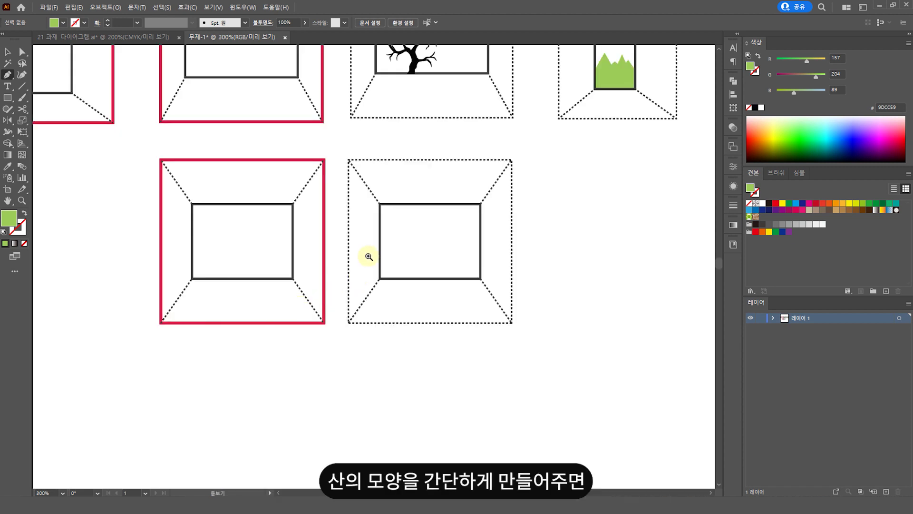
pyautogui.click(389, 280)
pyautogui.click(437, 260)
pyautogui.click(458, 285)
pyautogui.click(474, 277)
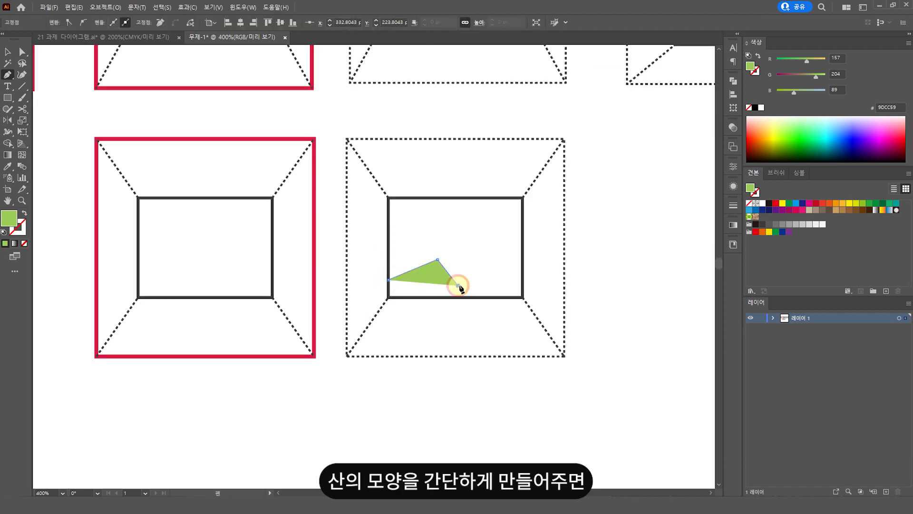
pyautogui.click(493, 291)
pyautogui.click(509, 272)
pyautogui.click(523, 292)
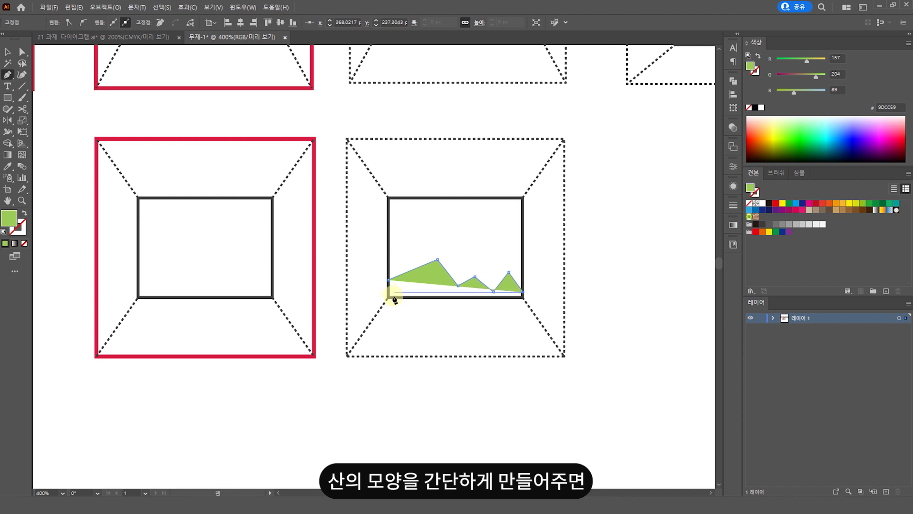
pyautogui.click(389, 281)
pyautogui.press('v')
pyautogui.click(645, 280)
# Move the green mountain down onto the inner rectangle's bottom edge and send it behind all other objects
pyautogui.moveTo(425, 278); pyautogui.dragTo(425, 282)
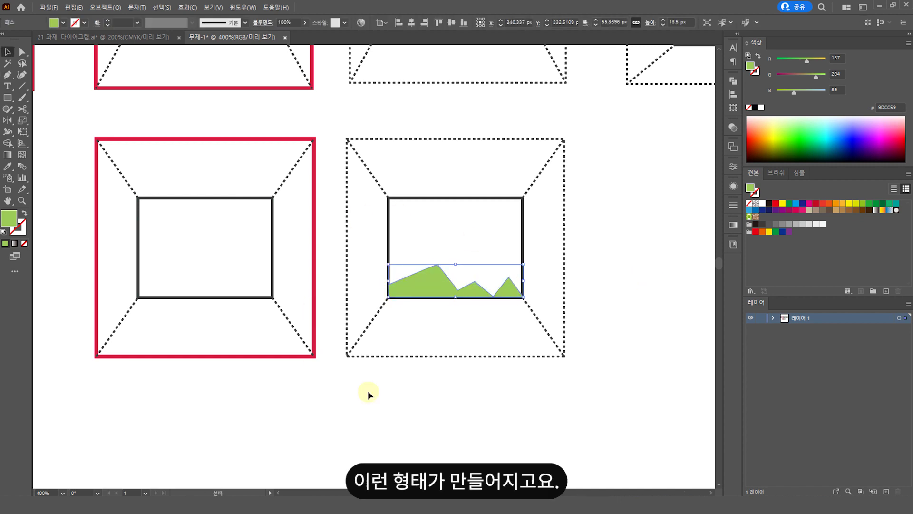
pyautogui.click(477, 304)
pyautogui.click(475, 291)
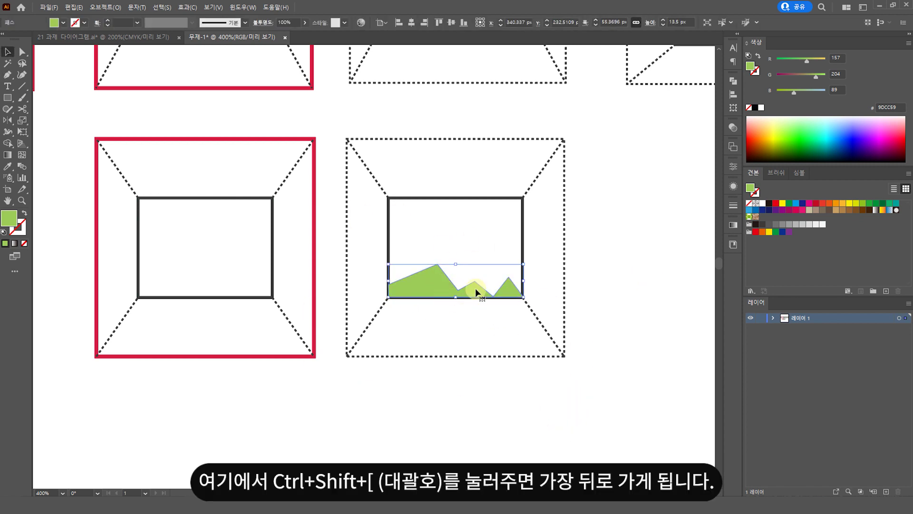
pyautogui.press('ctrl')
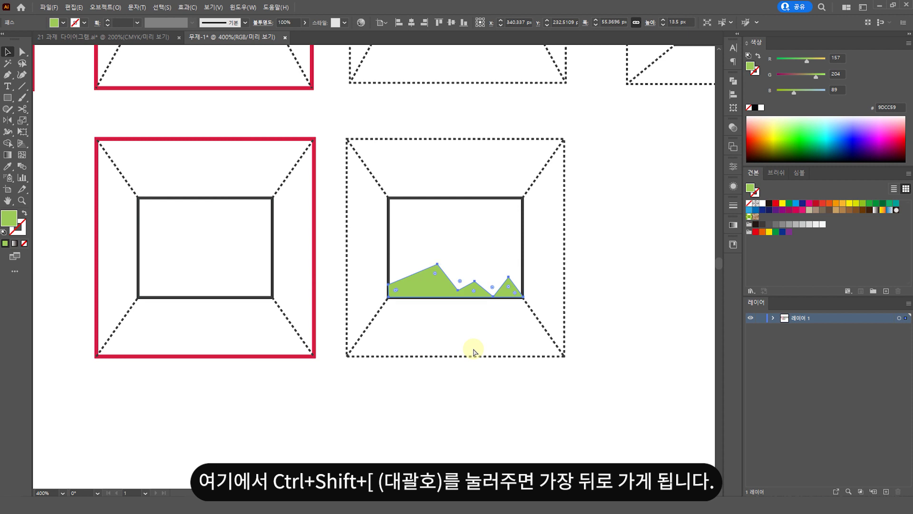
pyautogui.press('v')
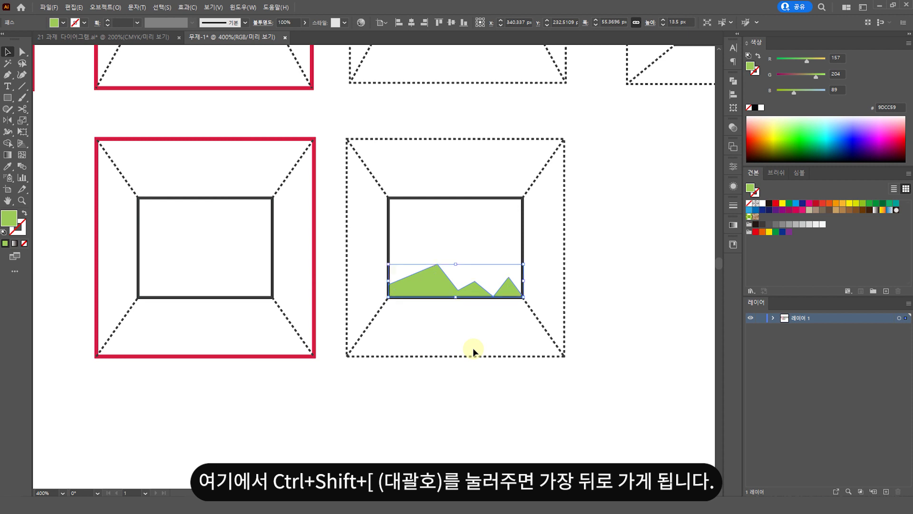
pyautogui.hotkey('ctrl', 'shift', '[')
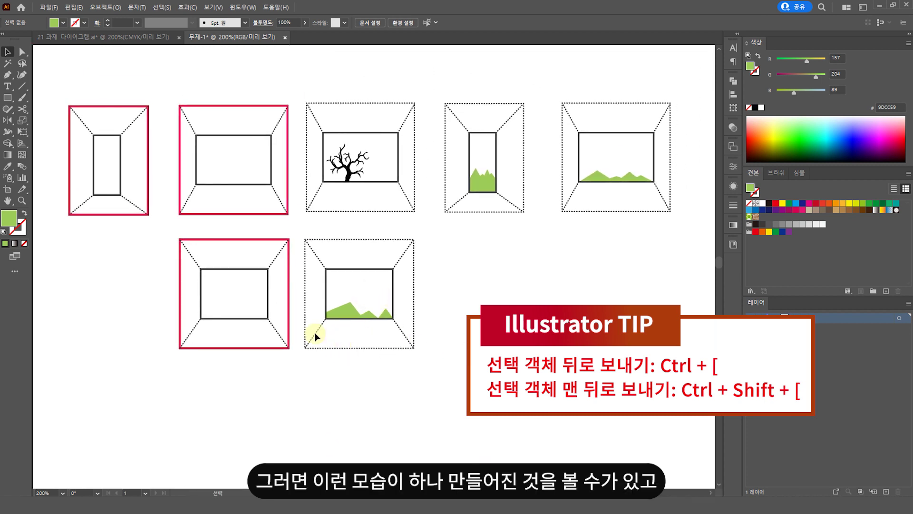
# Duplicate the lower dashed mountain diagram beside the original and check that the Scale options for corners and for strokes and effects are off
pyautogui.moveTo(492, 365); pyautogui.dragTo(432, 237)
pyautogui.hotkey('ctrl', '=')
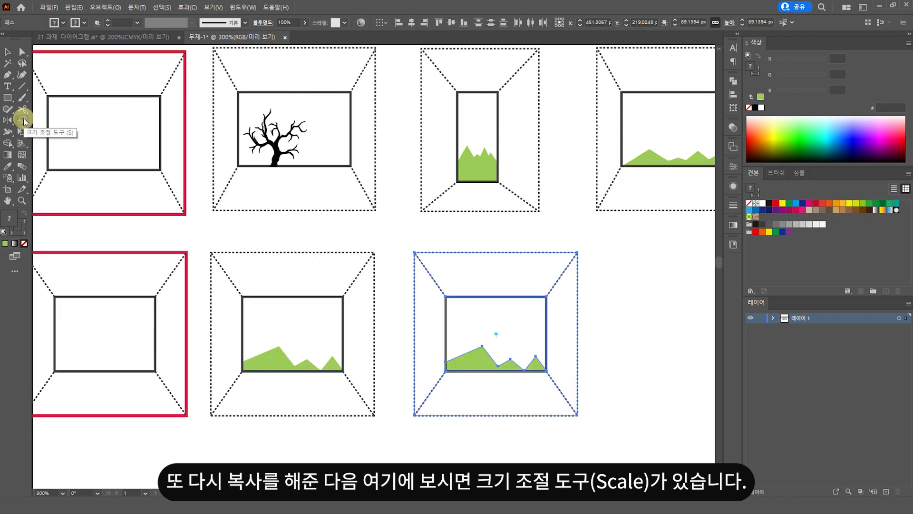
pyautogui.doubleClick(22, 121)
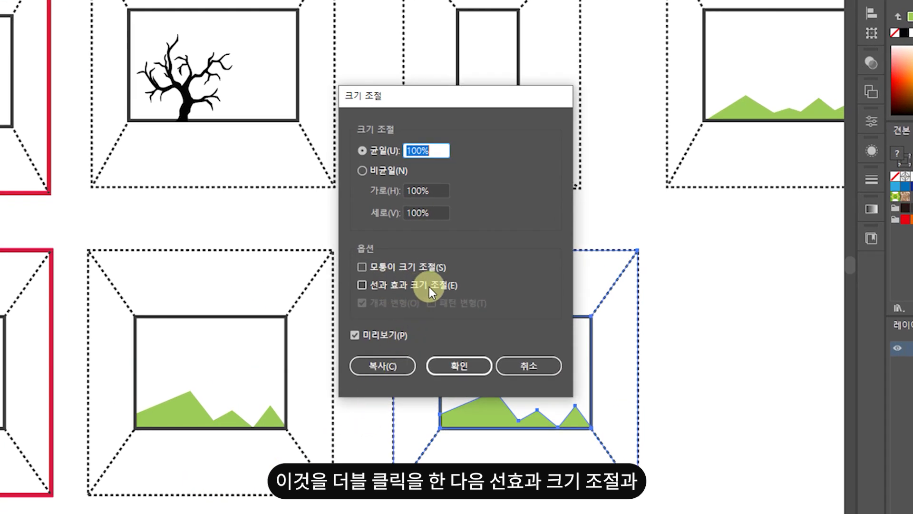
pyautogui.click(393, 265)
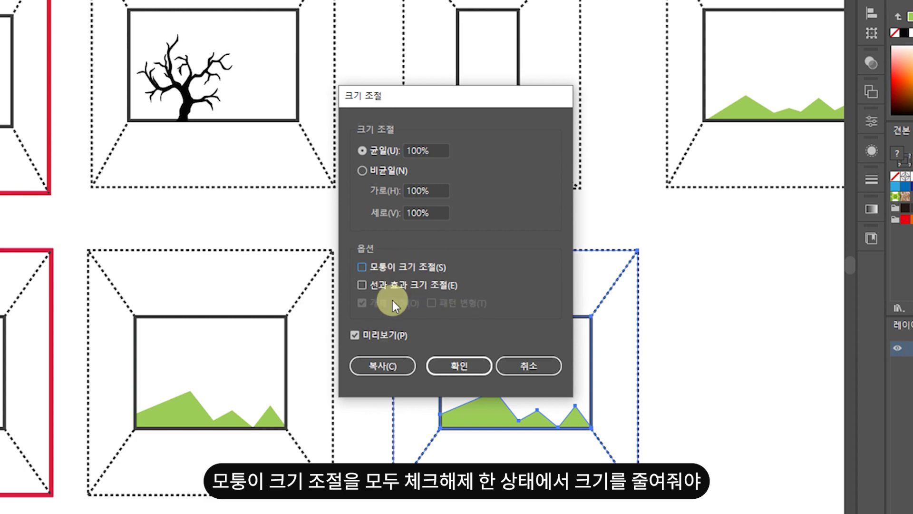
pyautogui.click(539, 362)
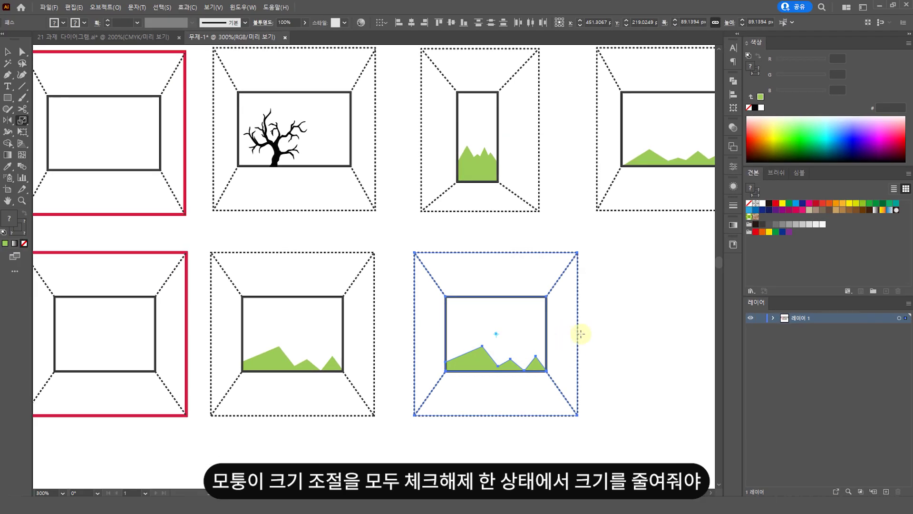
# Squeeze the copied mountain diagram horizontally to about 68 px wide, then narrow it further while keeping its height
pyautogui.press('v')
pyautogui.moveTo(578, 335); pyautogui.dragTo(539, 330)
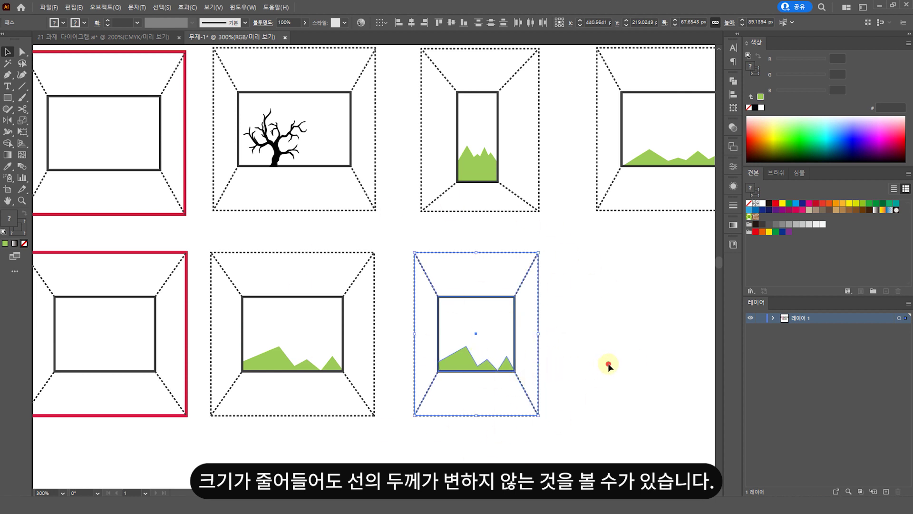
pyautogui.click(589, 400)
pyautogui.moveTo(589, 400); pyautogui.dragTo(551, 393)
pyautogui.moveTo(543, 433); pyautogui.dragTo(368, 235)
pyautogui.moveTo(498, 328); pyautogui.dragTo(468, 324)
pyautogui.click(503, 334)
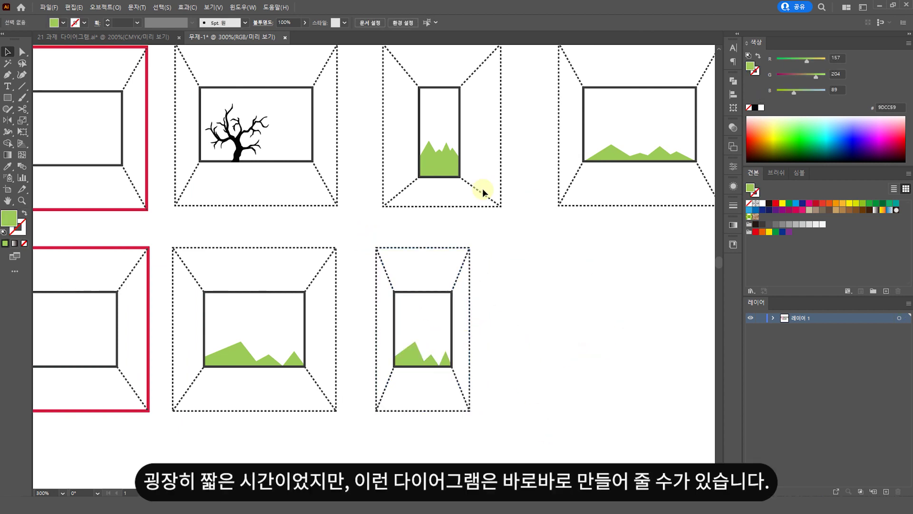
# Duplicate the lower red-framed diagram with three upright bars into the empty space beside it, level with the original
pyautogui.hotkey('ctrl', '0')
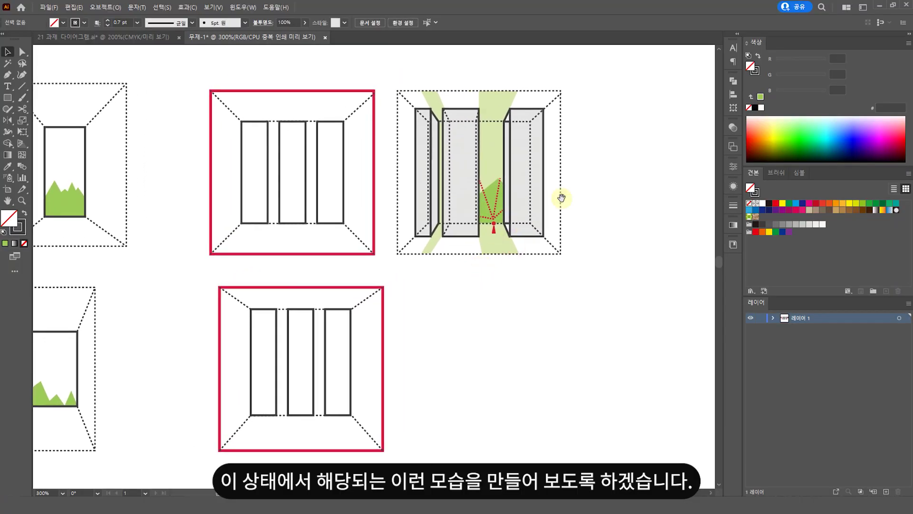
pyautogui.moveTo(416, 465)
pyautogui.mouseDown()
pyautogui.moveTo(224, 319)
pyautogui.moveTo(200, 275)
pyautogui.mouseUp()
pyautogui.moveTo(192, 276); pyautogui.dragTo(408, 458)
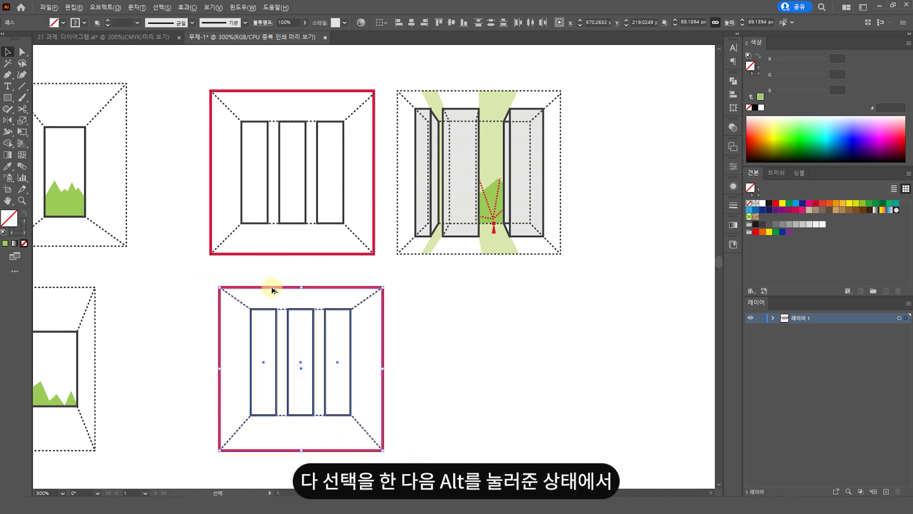
pyautogui.moveTo(274, 290); pyautogui.dragTo(409, 401)
pyautogui.click(629, 367)
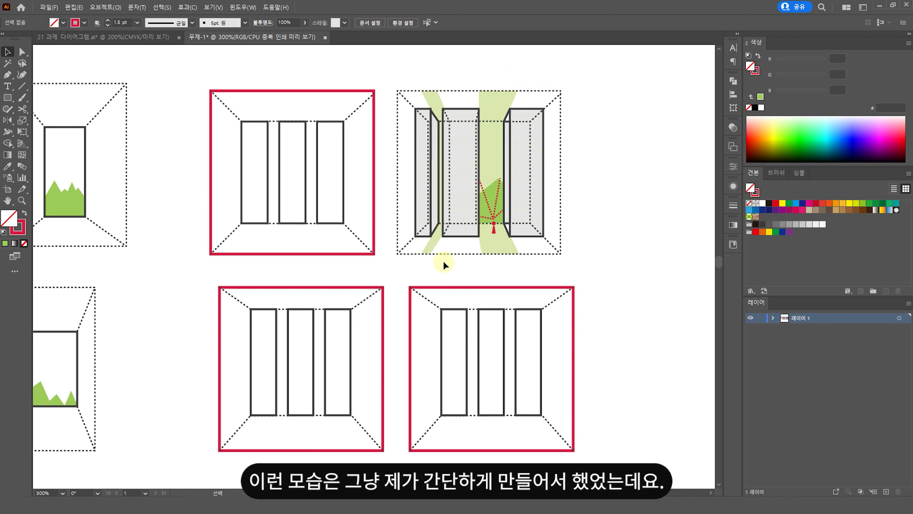
# Match the outer red square of the new three-bar copy to the 0.7 pt dashed style of its diagonal lines
pyautogui.scroll(-2, 461, 411)
pyautogui.scroll(3, 461, 410)
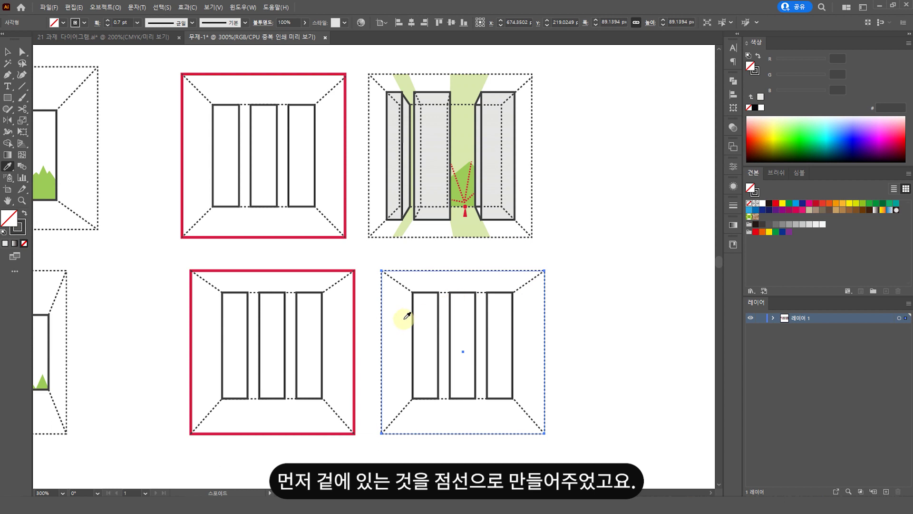
pyautogui.click(382, 280)
pyautogui.click(635, 332)
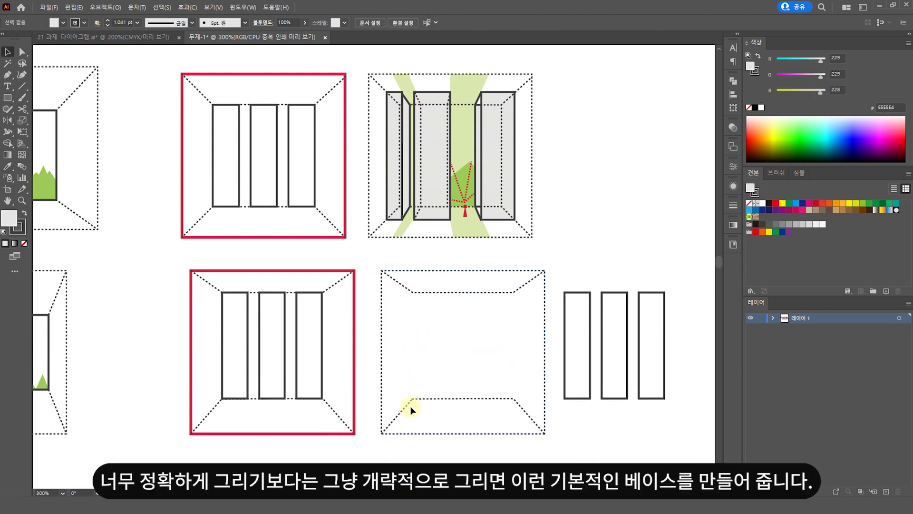
# Complete the dashed back-wall rectangle in the copied diagram and move the three upright bars outside the frame
pyautogui.press('p')
pyautogui.click(412, 398)
pyautogui.click(413, 293)
pyautogui.keyDown('ctrl'); pyautogui.click(314, 268); pyautogui.keyUp('ctrl')
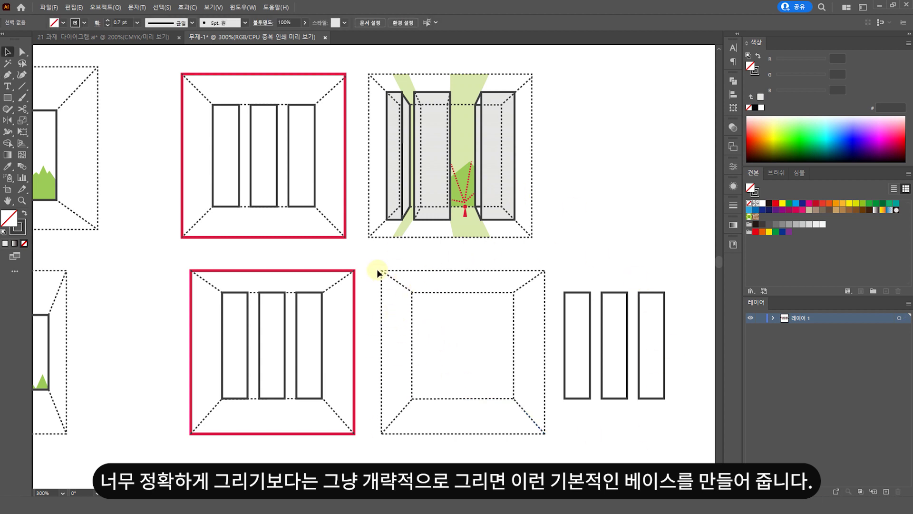
# Group all dashed lines of the copied room diagram and lock the group
pyautogui.moveTo(376, 269); pyautogui.dragTo(545, 437)
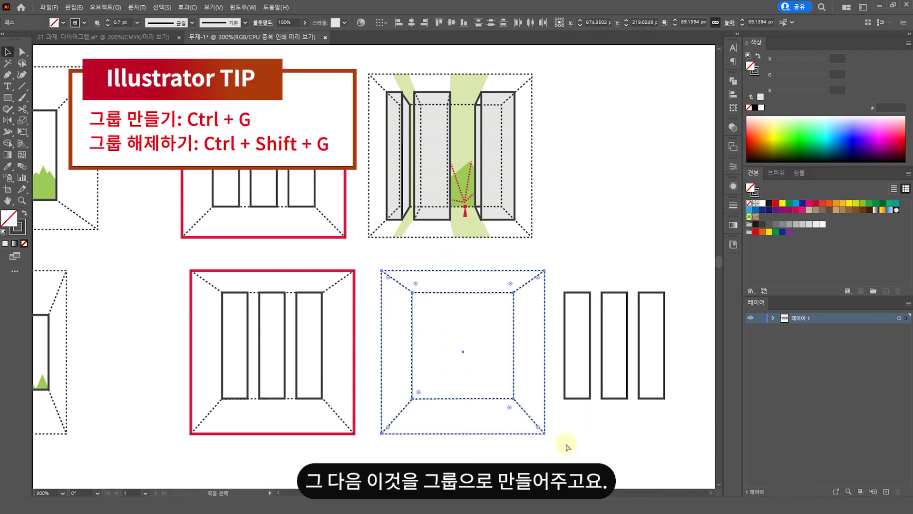
pyautogui.hotkey('ctrl', 'g')
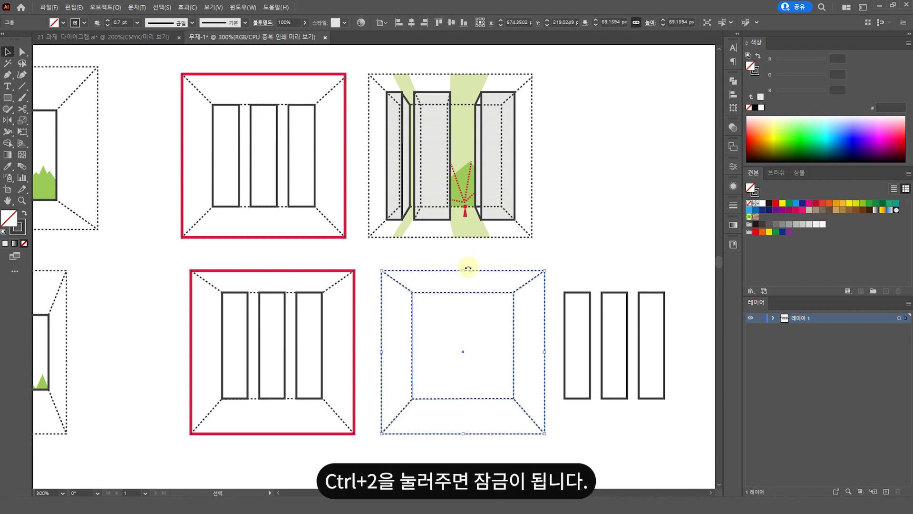
pyautogui.hotkey('ctrl', '2')
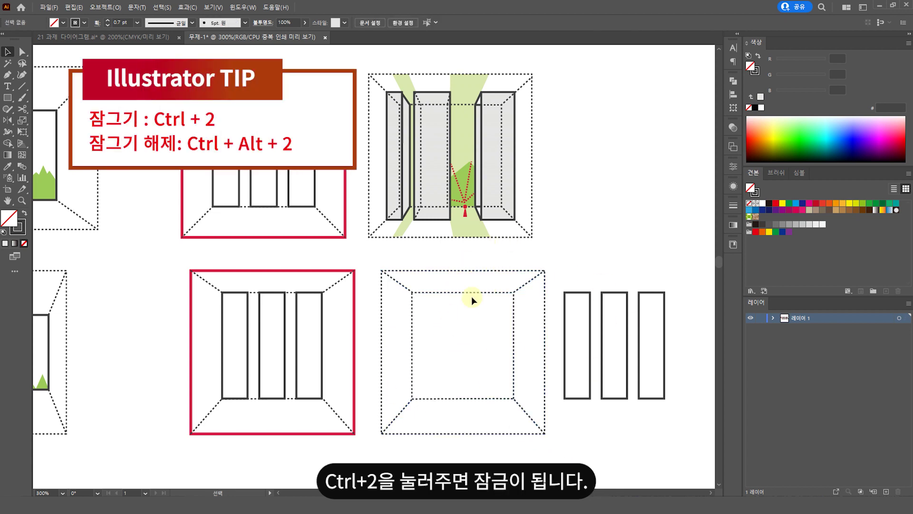
# Copy the first loose bar to the left edge of the dashed back wall and make it narrower
pyautogui.moveTo(565, 352); pyautogui.dragTo(429, 345)
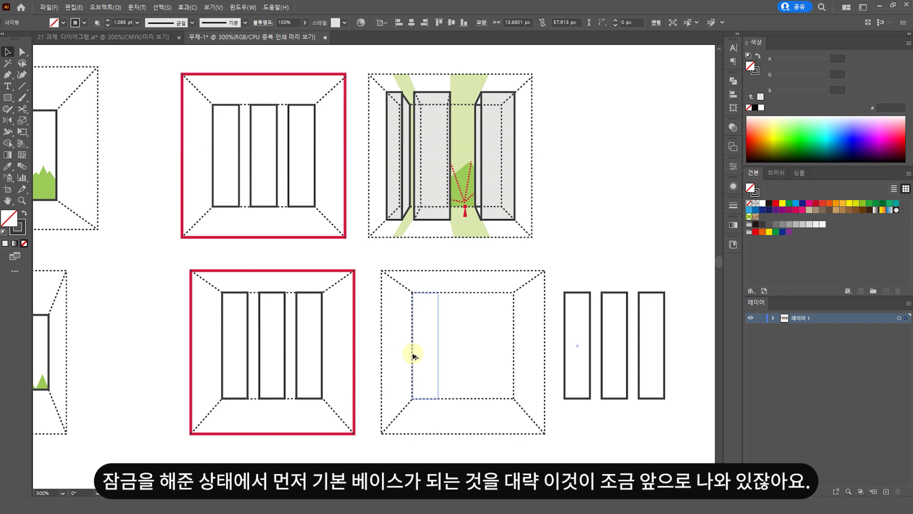
pyautogui.click(467, 349)
pyautogui.click(449, 343)
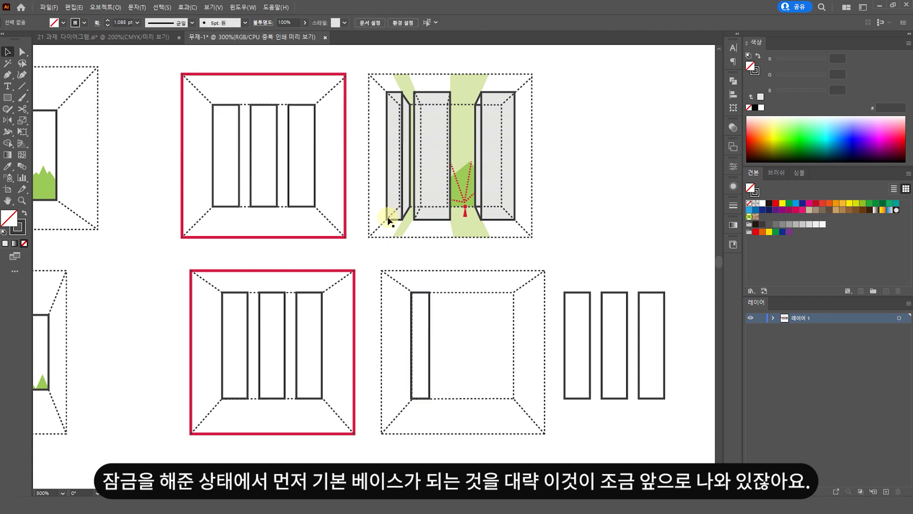
# Copy the narrow bar forward and enlarge it so its left corners sit on the dashed room diagonals
pyautogui.click(430, 392)
pyautogui.moveTo(430, 389); pyautogui.dragTo(418, 404)
pyautogui.click(418, 364)
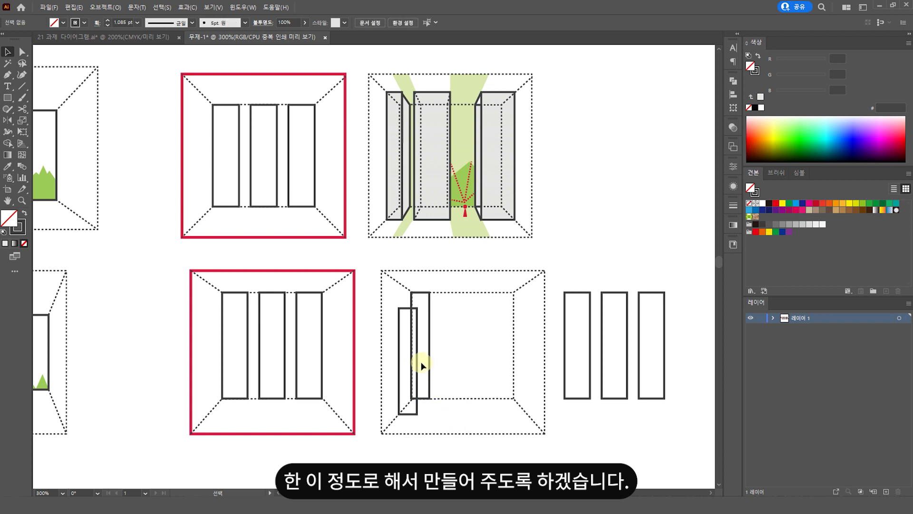
pyautogui.click(417, 307)
pyautogui.moveTo(417, 307); pyautogui.dragTo(436, 285)
pyautogui.click(473, 338)
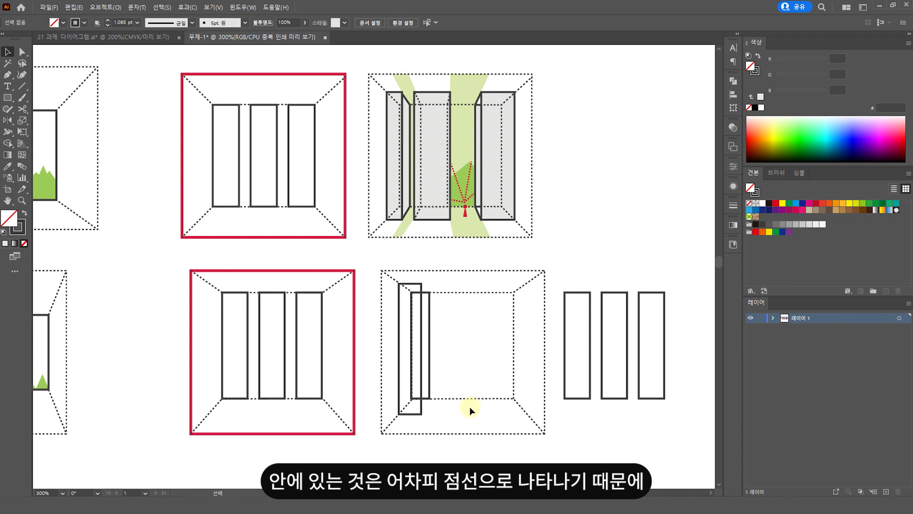
pyautogui.click(430, 337)
pyautogui.click(457, 303)
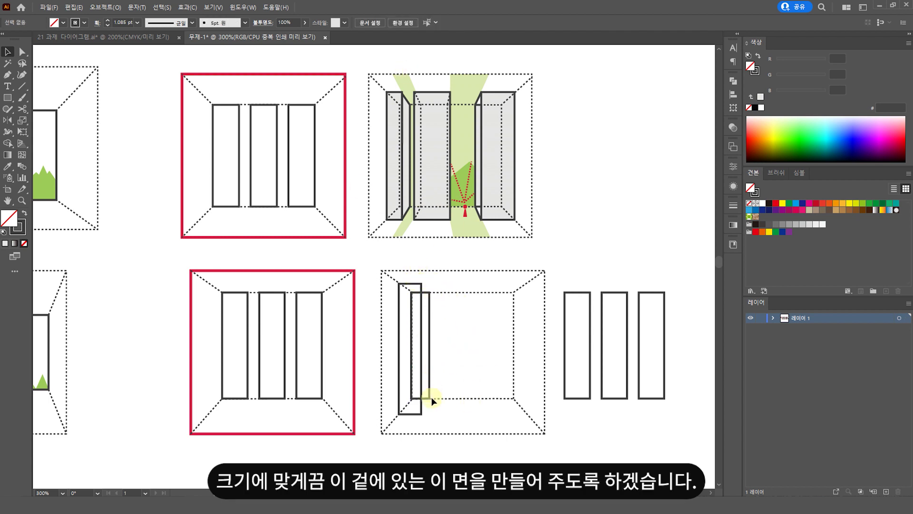
# Draw the column's side face with the Pen tool, joining the front bar's right corners to the rear bar's right edge
pyautogui.scroll(4, 446, 373)
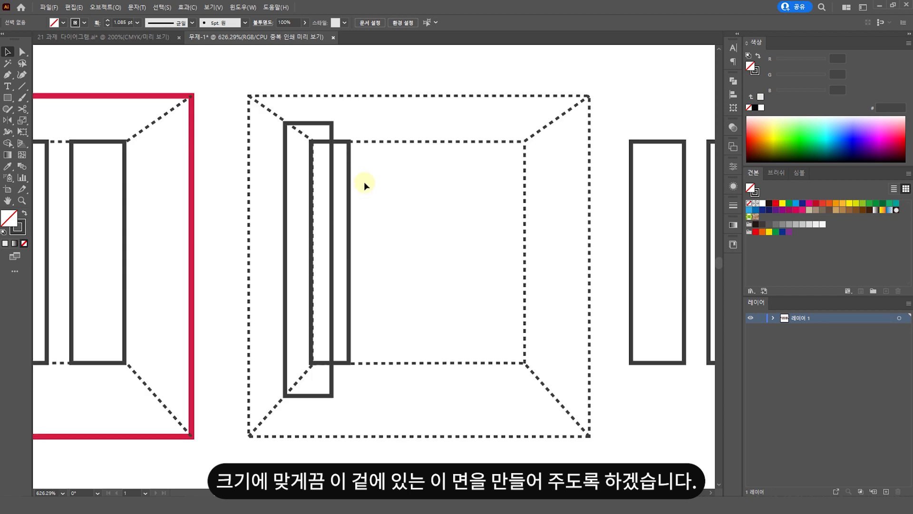
pyautogui.press('p')
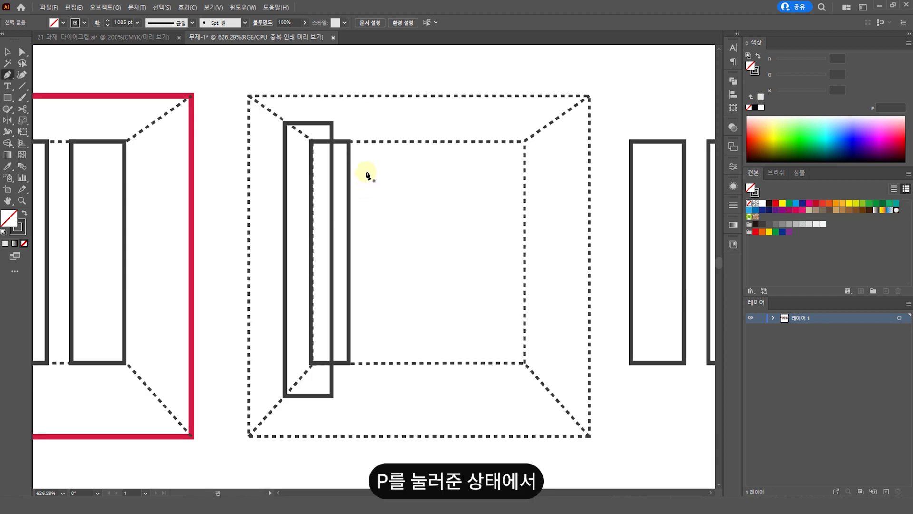
pyautogui.click(332, 124)
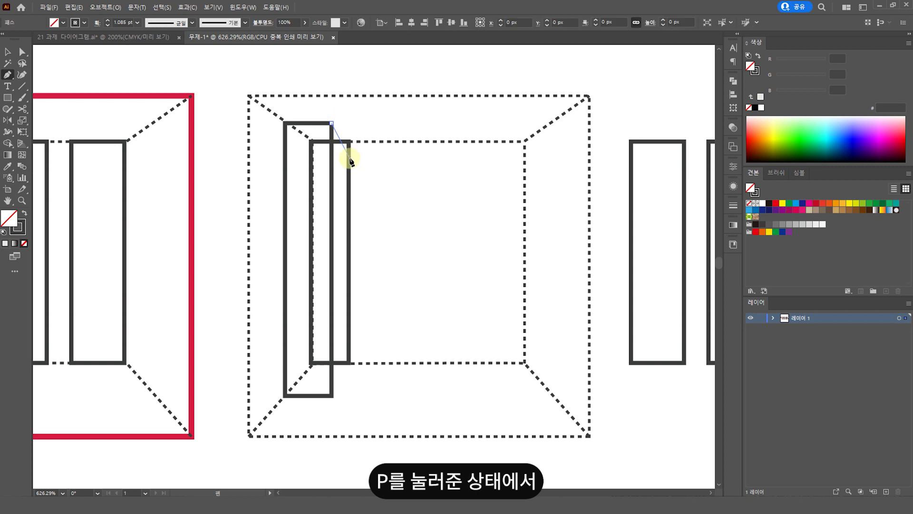
pyautogui.click(349, 141)
pyautogui.click(348, 364)
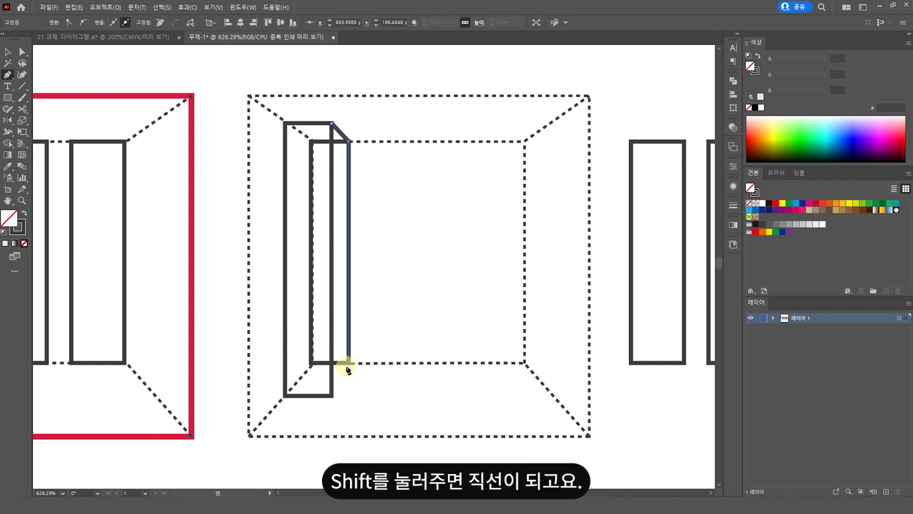
pyautogui.click(332, 395)
pyautogui.press('v')
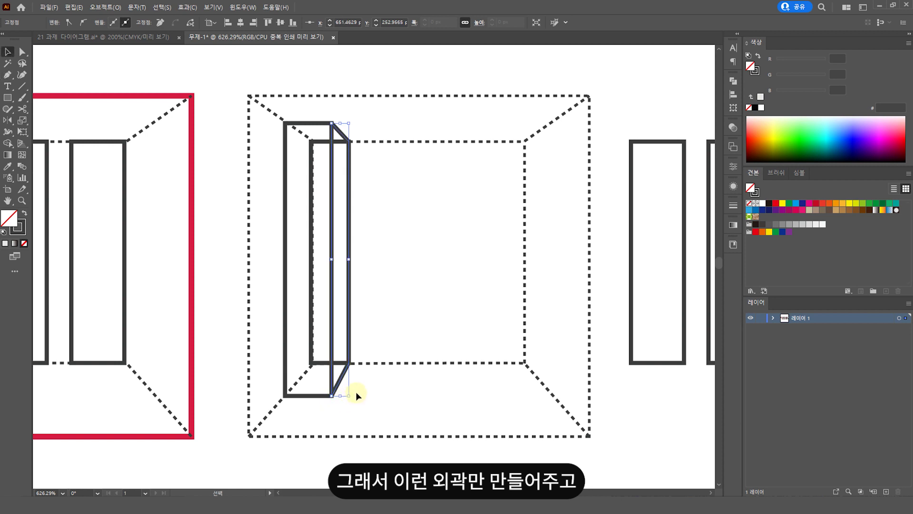
# Delete the rear bar behind the column's front face, keeping the front and side outlines
pyautogui.click(456, 265)
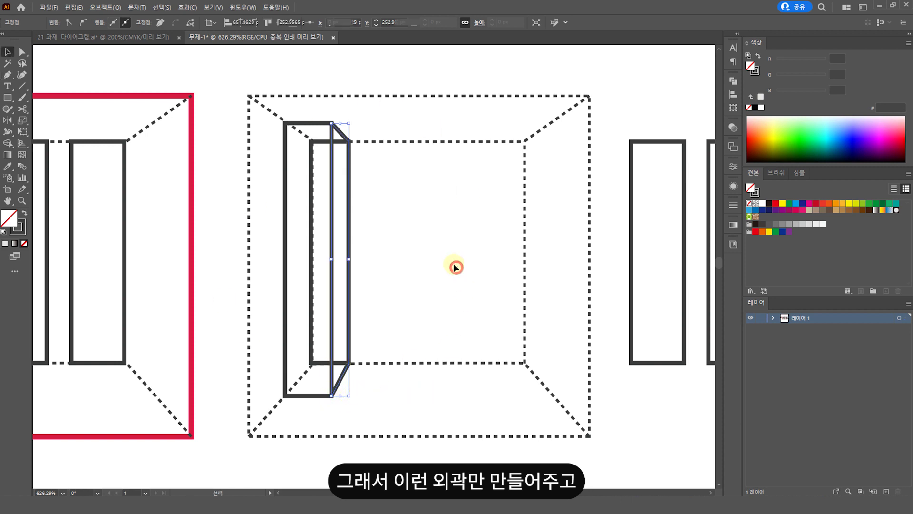
pyautogui.click(324, 143)
pyautogui.press('Delete')
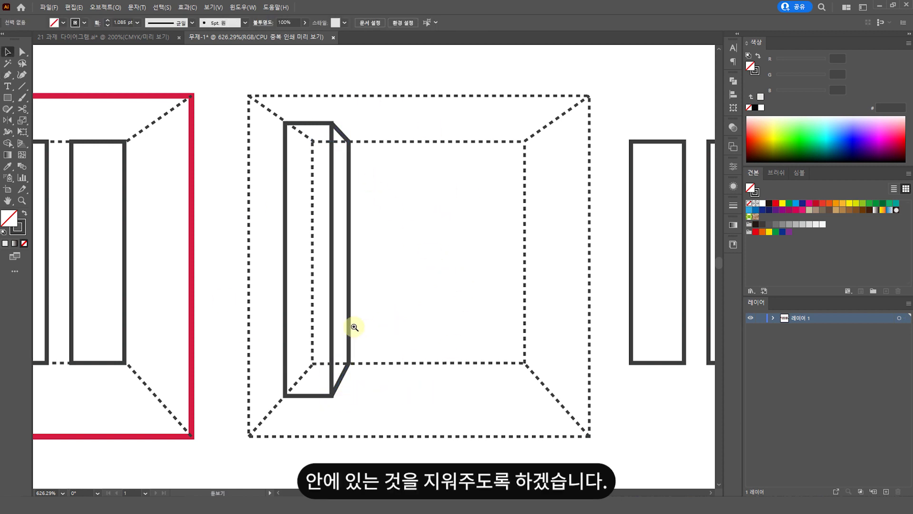
# Give the column's front face the light grey fill and dark stroke of the leftmost column in the finished diagram above
pyautogui.keyDown('ctrl'); pyautogui.keyDown('alt'); pyautogui.click(340, 323); pyautogui.keyUp('alt'); pyautogui.keyUp('ctrl')
pyautogui.keyDown('ctrl'); pyautogui.keyDown('alt'); pyautogui.click(342, 322); pyautogui.keyUp('alt'); pyautogui.keyUp('ctrl')
pyautogui.keyDown('ctrl'); pyautogui.keyDown('alt'); pyautogui.click(344, 322); pyautogui.keyUp('alt'); pyautogui.keyUp('ctrl')
pyautogui.moveTo(436, 208); pyautogui.dragTo(375, 380)
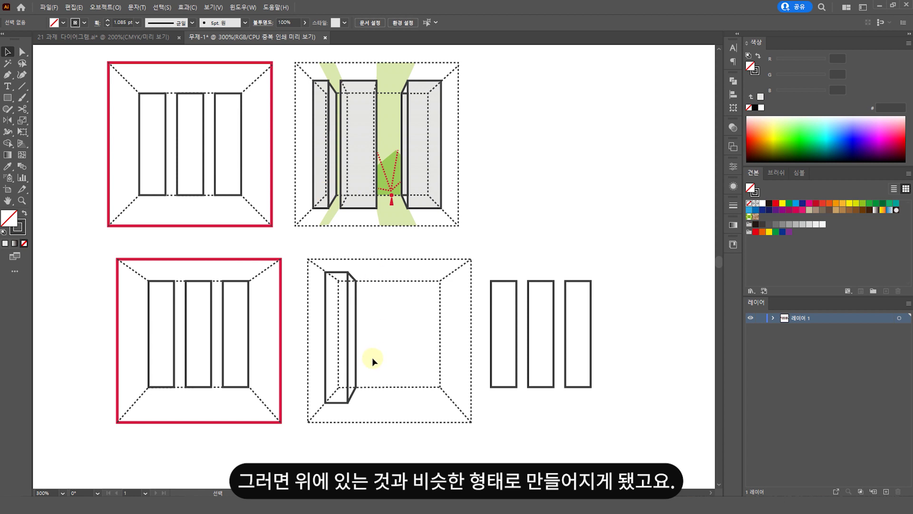
pyautogui.click(315, 126)
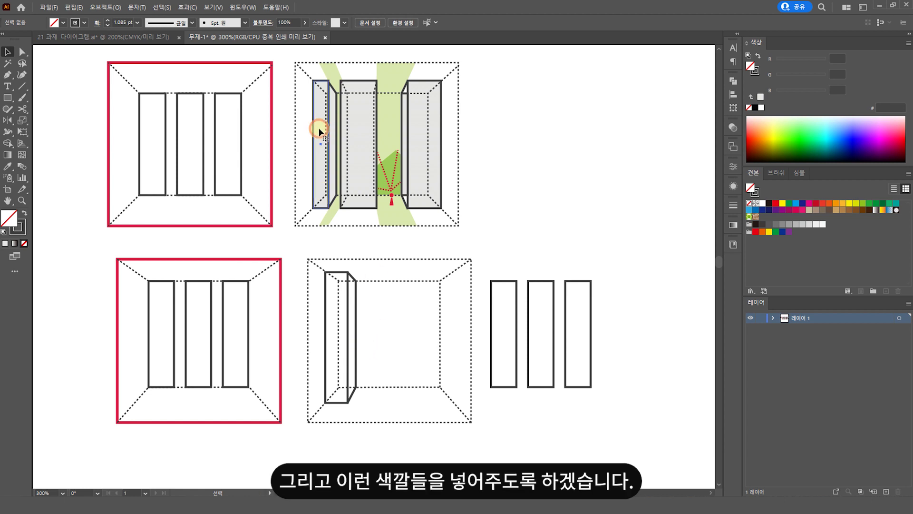
pyautogui.click(327, 296)
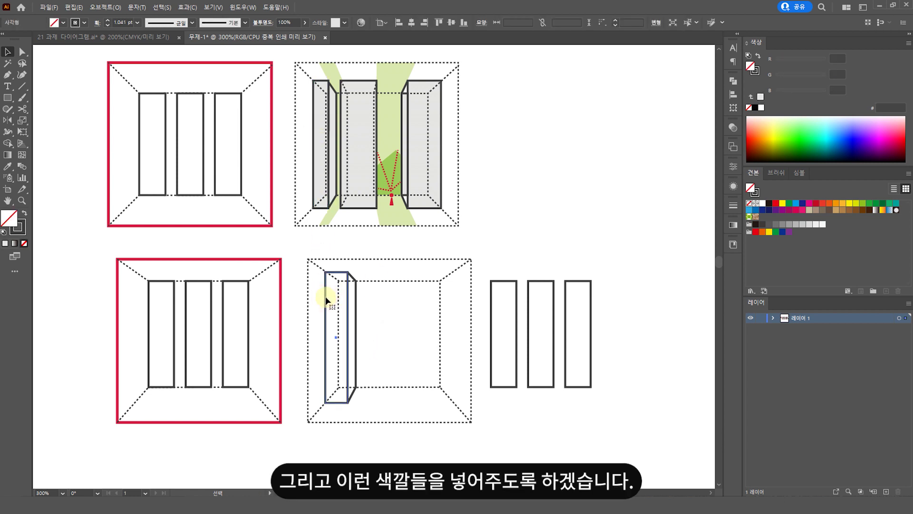
pyautogui.press('i')
pyautogui.click(316, 153)
pyautogui.press('v')
pyautogui.click(390, 343)
# Apply the same light grey column style from the finished diagram to the new column's narrow side face
pyautogui.click(352, 337)
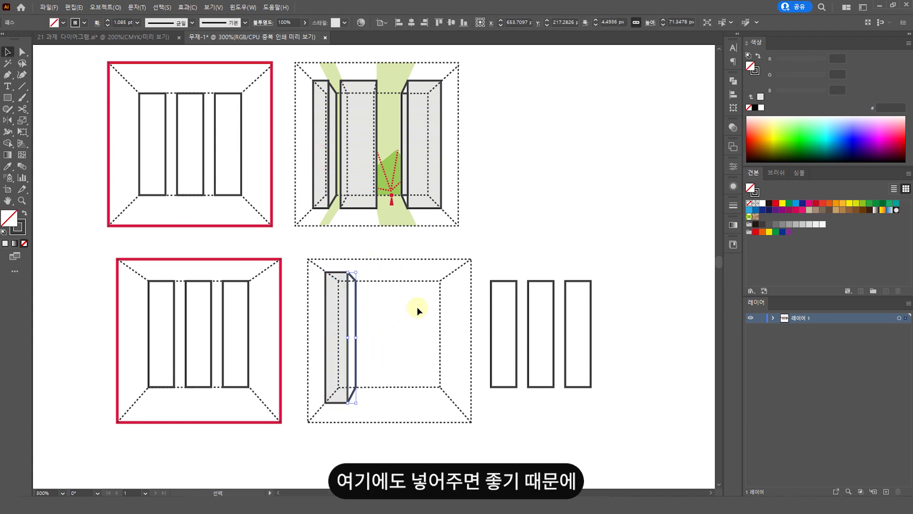
pyautogui.press('o')
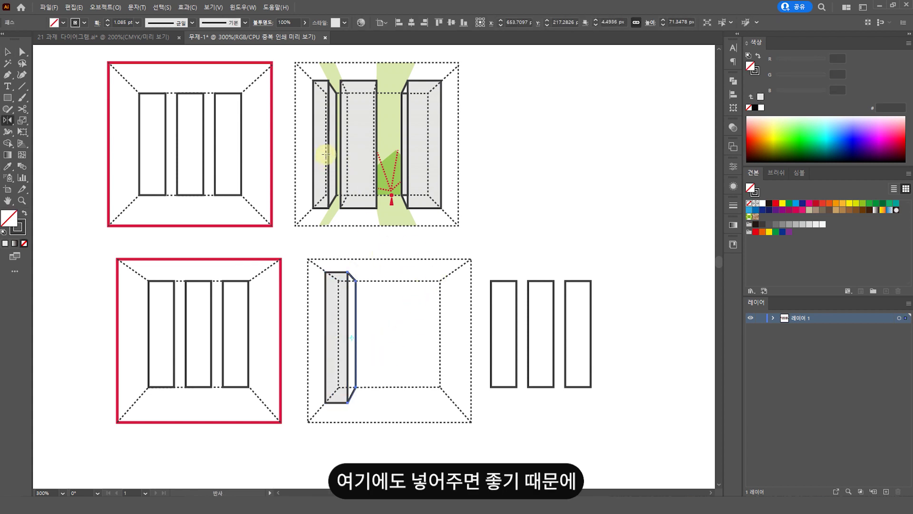
pyautogui.press('i')
pyautogui.click(320, 156)
pyautogui.press('v')
pyautogui.click(382, 323)
# Send the column's side face one level back, behind the front face
pyautogui.scroll(1, 334, 386)
pyautogui.click(384, 360)
pyautogui.click(399, 348)
pyautogui.press('a')
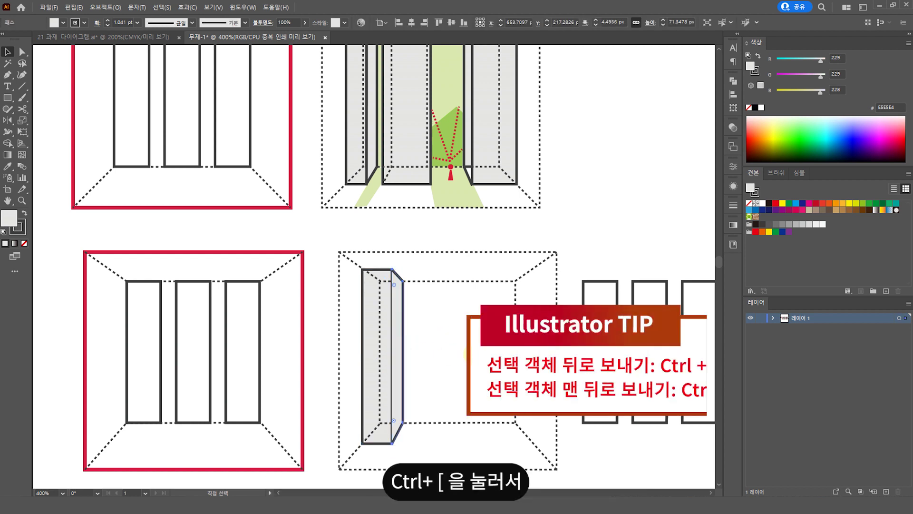
pyautogui.hotkey('ctrl', '[')
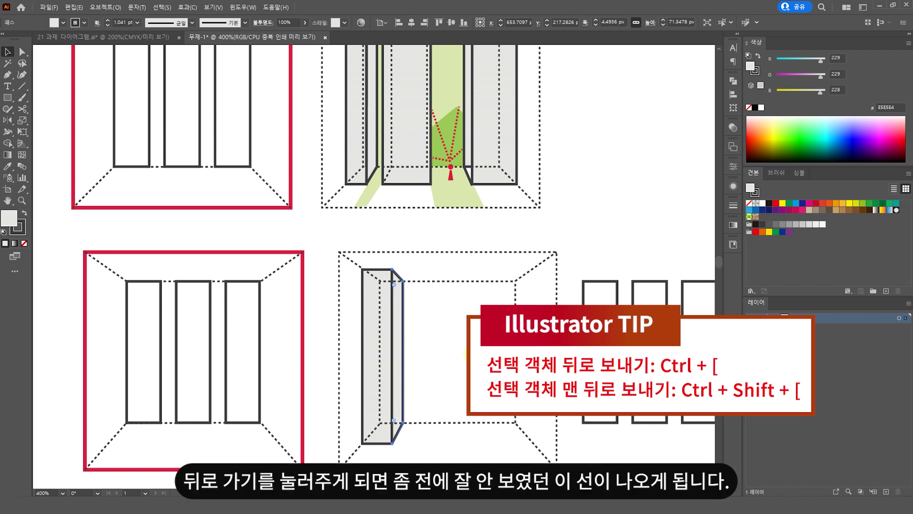
pyautogui.click(470, 354)
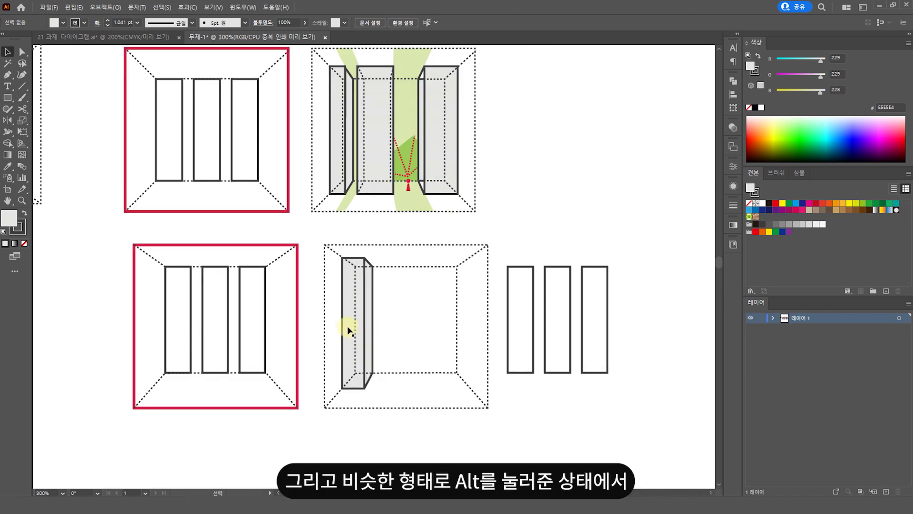
# Copy the grey front face to the right of the first column and widen it into the middle panel
pyautogui.click(352, 328)
pyautogui.moveTo(352, 330); pyautogui.dragTo(414, 324)
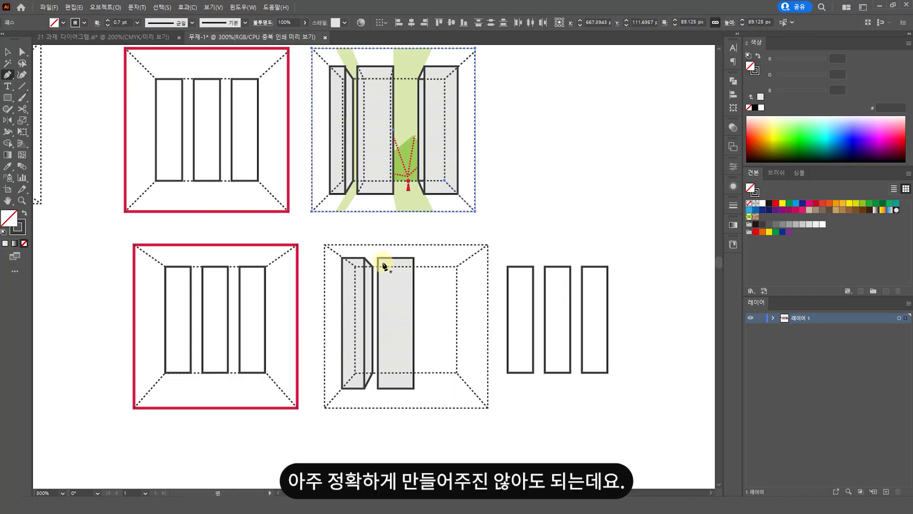
# Draw a dashed depth line inside the middle panel's left edge, from its upper-left corner down to its lower-left corner
pyautogui.click(378, 258)
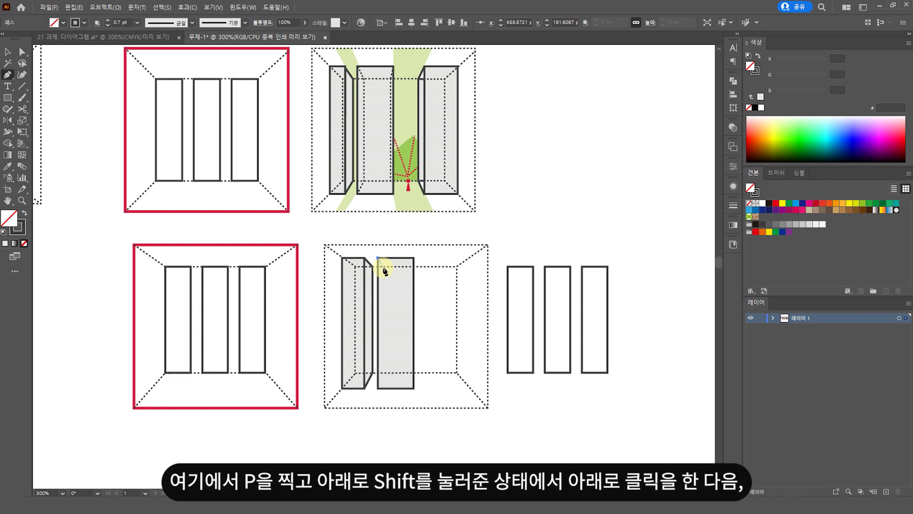
pyautogui.click(383, 266)
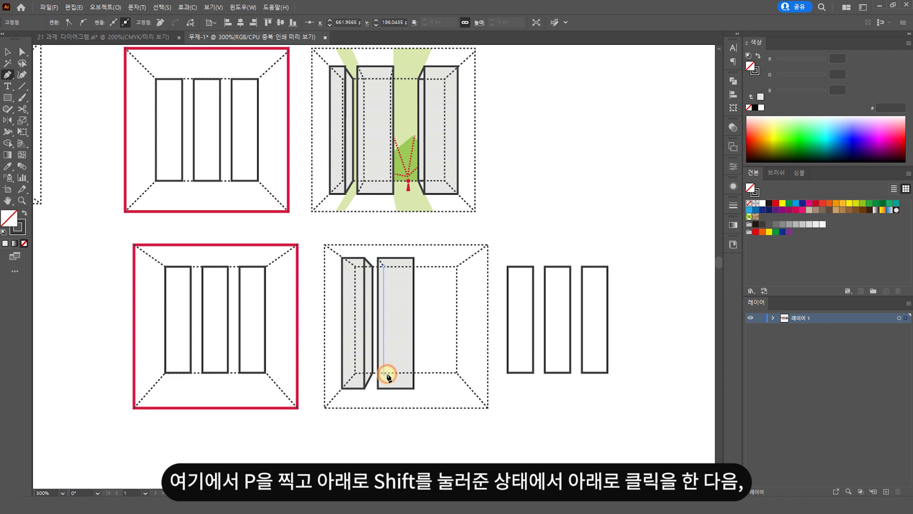
pyautogui.keyDown('shift'); pyautogui.click(378, 389); pyautogui.keyUp('shift')
pyautogui.press('Escape')
pyautogui.press('v')
pyautogui.click(438, 294)
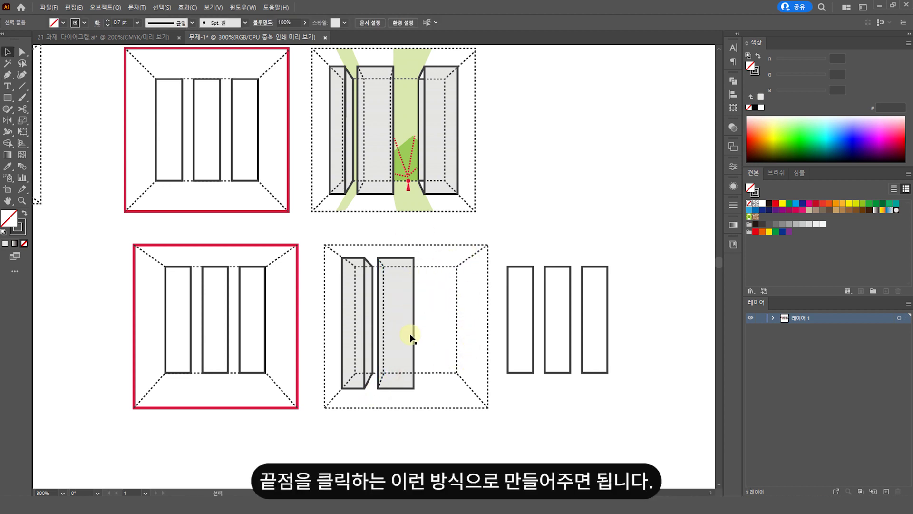
# Copy a grey front face to the right of the middle panel as the right column's front face
pyautogui.click(404, 322)
pyautogui.moveTo(404, 322); pyautogui.dragTo(439, 322)
pyautogui.click(417, 241)
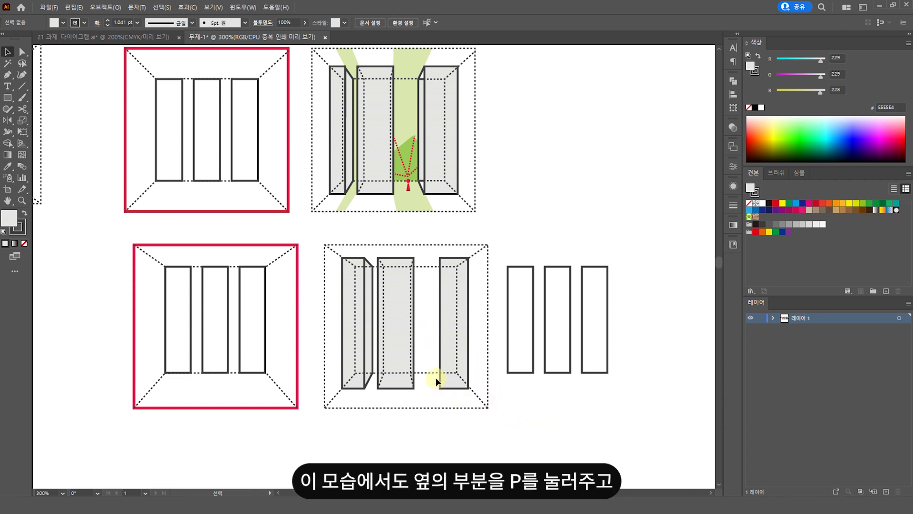
# Draw the right column's narrow side face along its left edge in the same grey style and send it to the back
pyautogui.press('p')
pyautogui.click(440, 388)
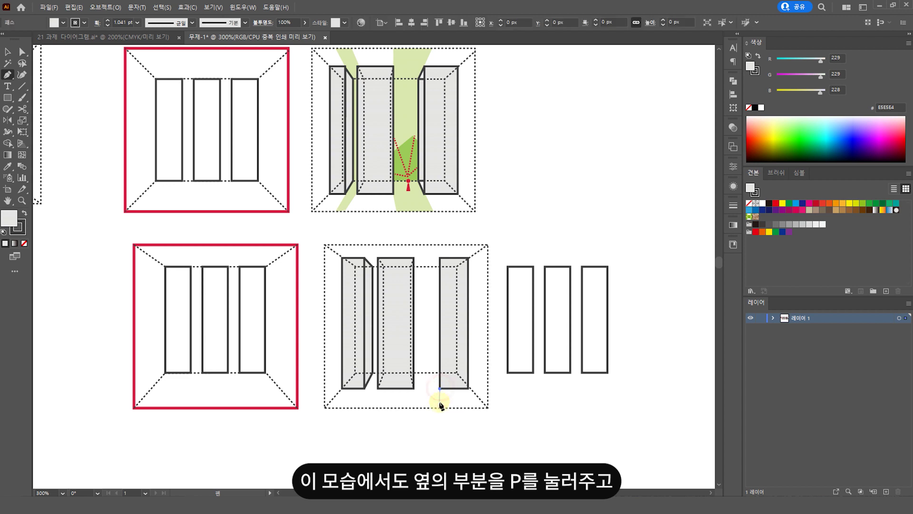
pyautogui.click(430, 372)
pyautogui.click(429, 266)
pyautogui.click(440, 257)
pyautogui.press('v')
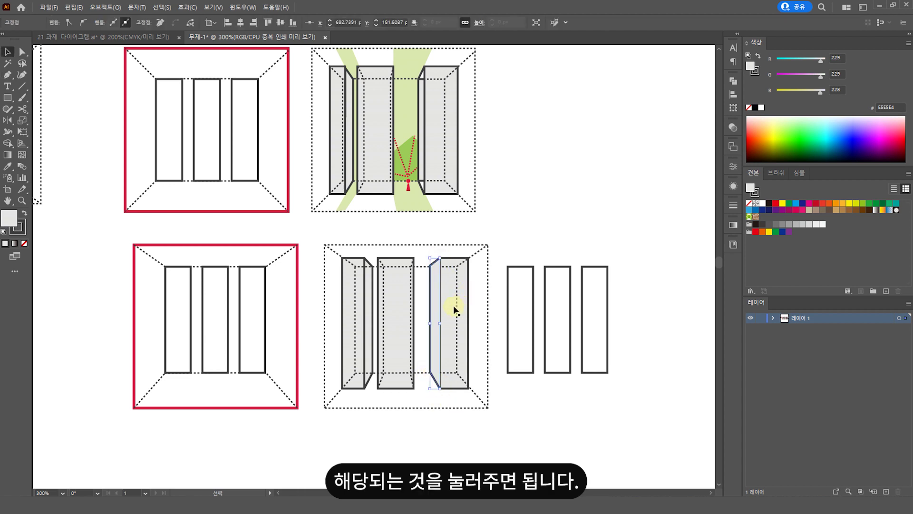
pyautogui.hotkey('ctrl', 'shift', '[')
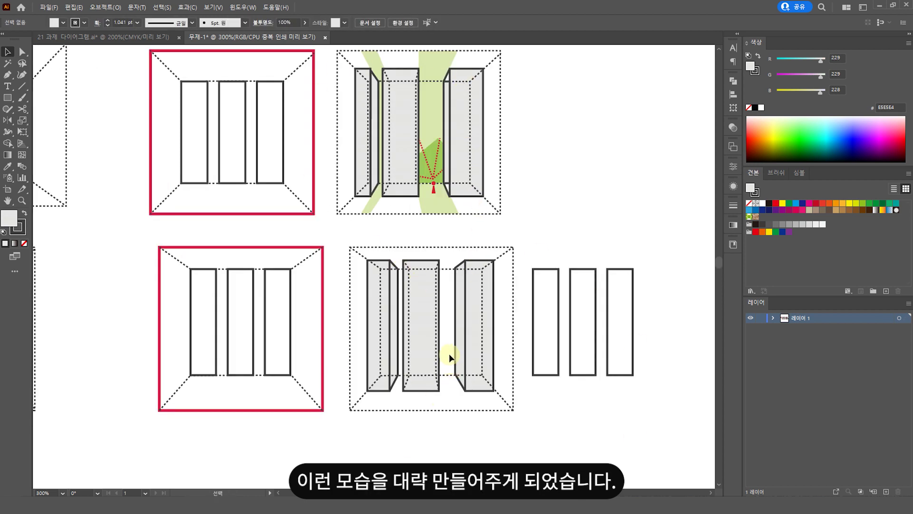
# Group all the grey column faces and the middle panel's dashed lines
pyautogui.moveTo(368, 240)
pyautogui.mouseDown()
pyautogui.moveTo(520, 427)
pyautogui.moveTo(327, 240)
pyautogui.moveTo(440, 320)
pyautogui.moveTo(506, 410)
pyautogui.mouseUp()
pyautogui.hotkey('ctrl', 'g')
pyautogui.click(490, 426)
pyautogui.click(338, 278)
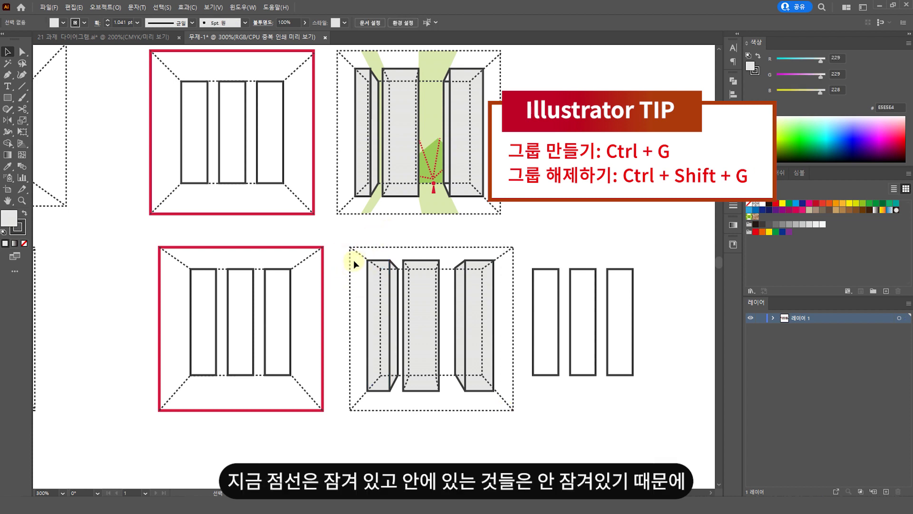
pyautogui.moveTo(444, 343); pyautogui.dragTo(523, 409)
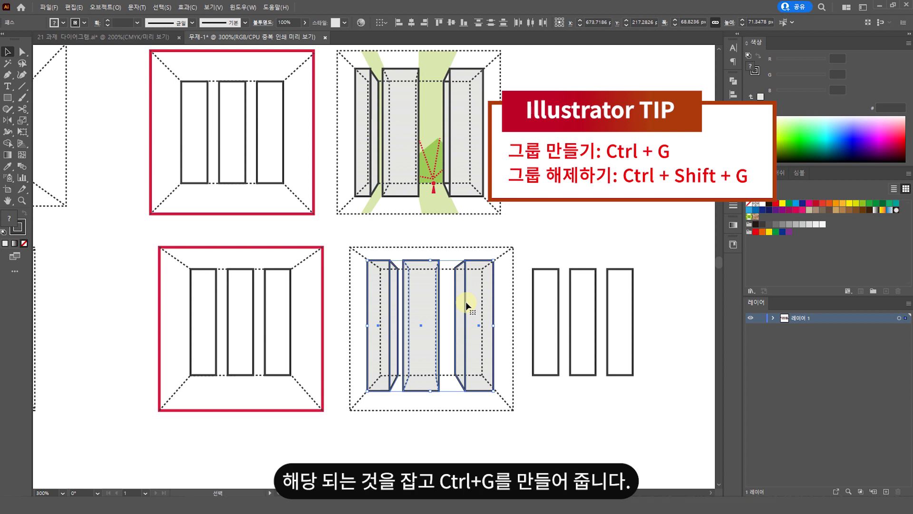
pyautogui.hotkey('ctrl', 'g')
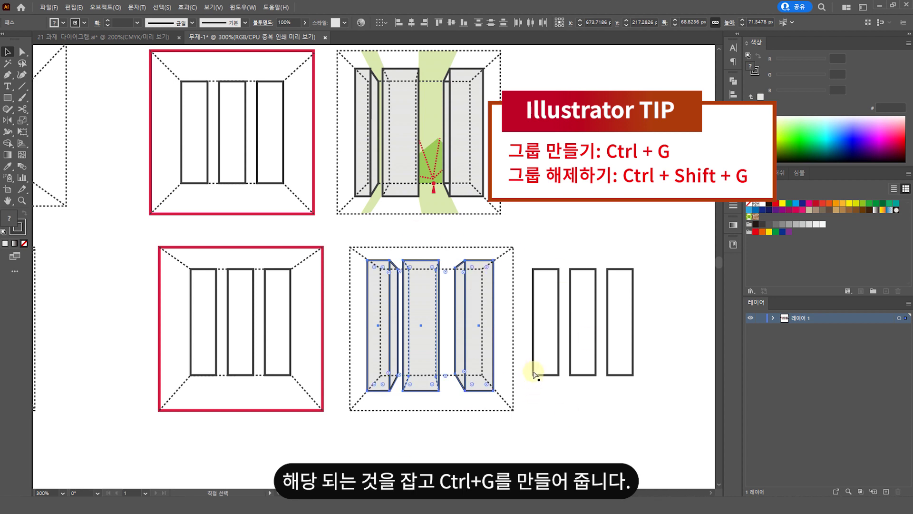
pyautogui.hotkey('ctrl', 'g')
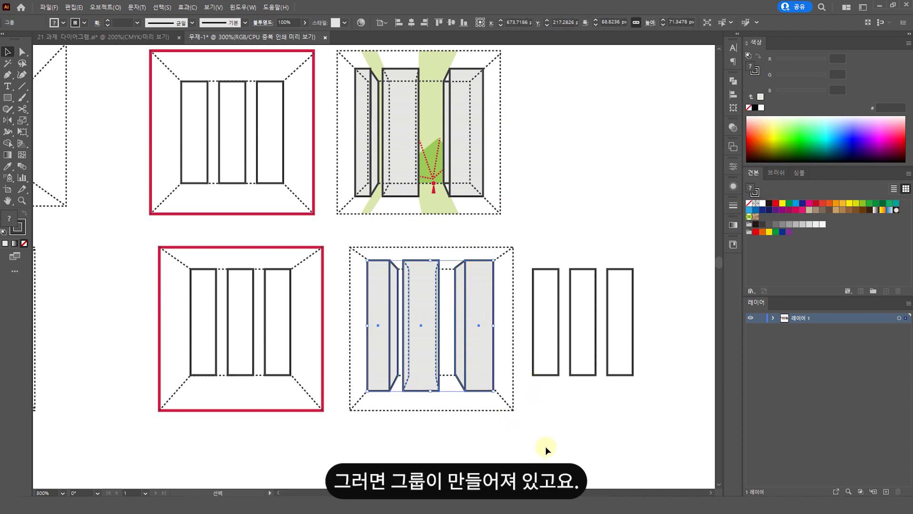
pyautogui.click(561, 431)
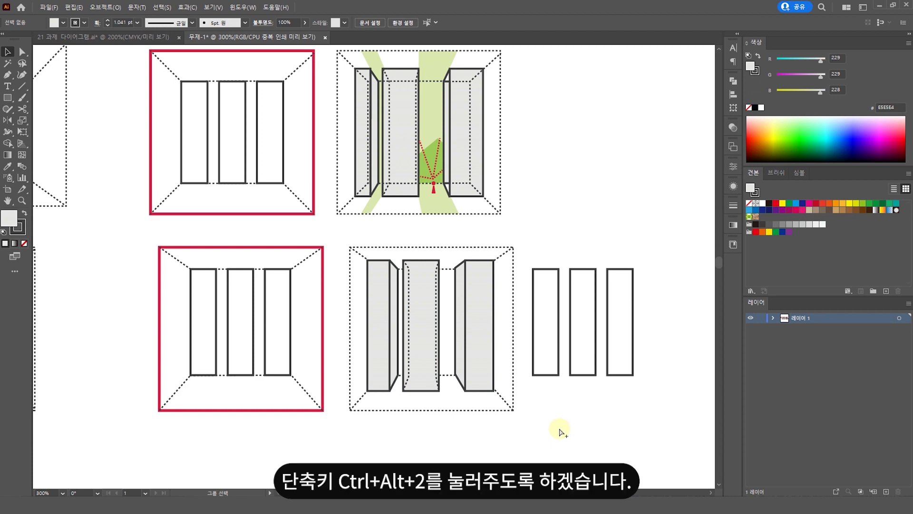
# Unlock all objects and bring the dashed room frame to the front of the grey columns
pyautogui.hotkey('ctrl', 'alt', '2')
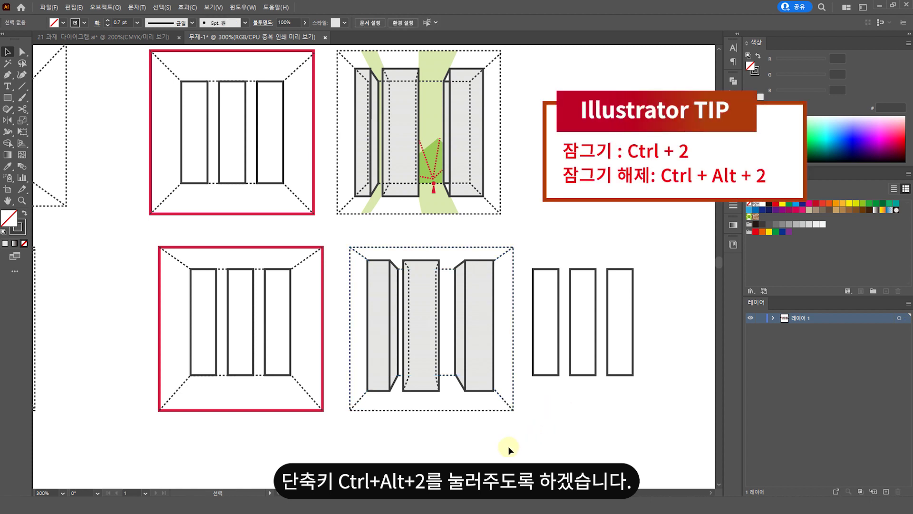
pyautogui.hotkey('ctrl', 'alt', '2')
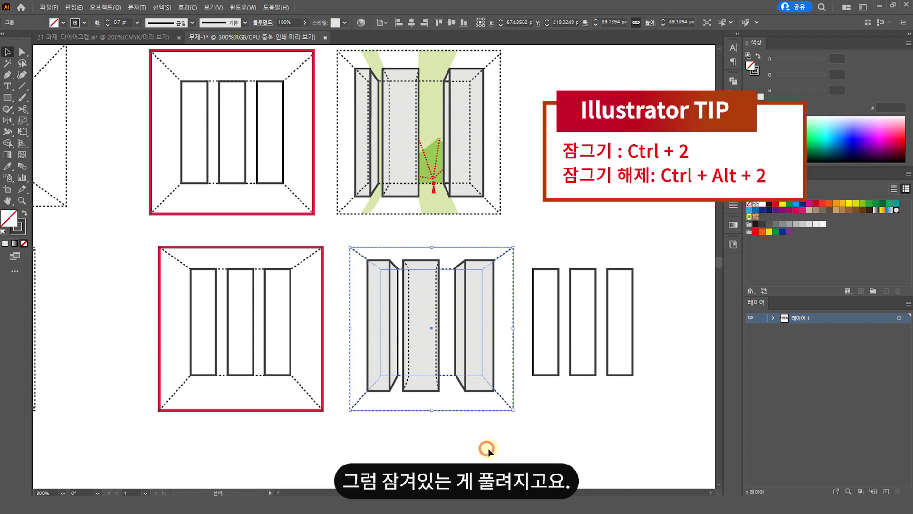
pyautogui.click(488, 448)
pyautogui.moveTo(497, 430); pyautogui.dragTo(464, 403)
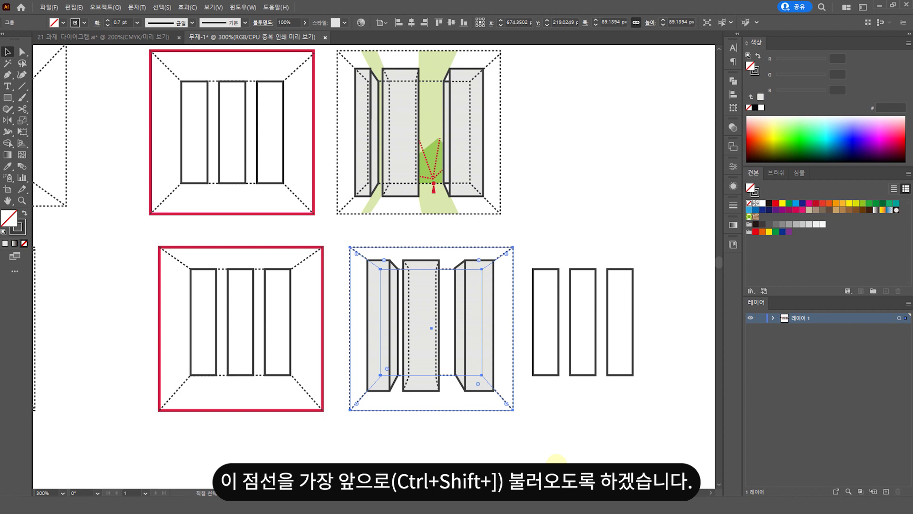
pyautogui.hotkey('ctrl', 'shift', ']')
pyautogui.click(556, 459)
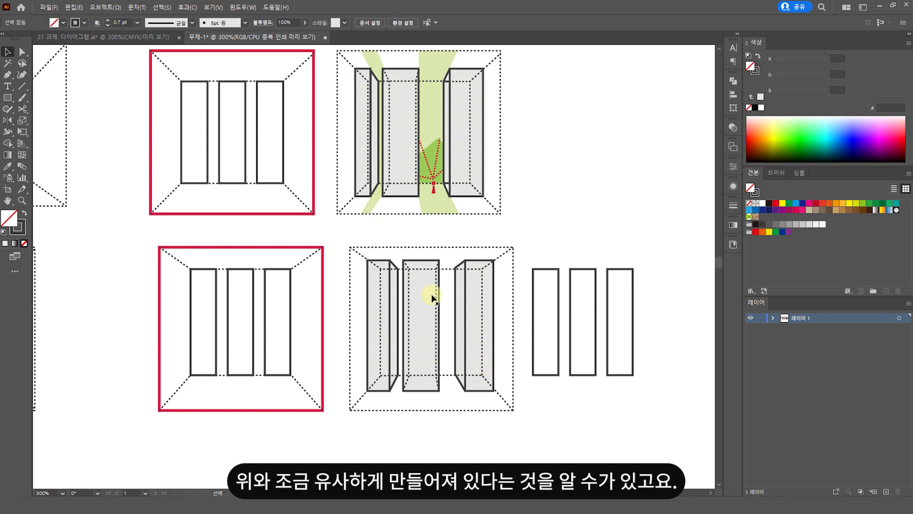
# Lock the dashed room frame together with the grouped grey columns
pyautogui.scroll(1, 435, 274)
pyautogui.scroll(6, 434, 272)
pyautogui.scroll(-5, 434, 266)
pyautogui.moveTo(524, 442); pyautogui.dragTo(335, 259)
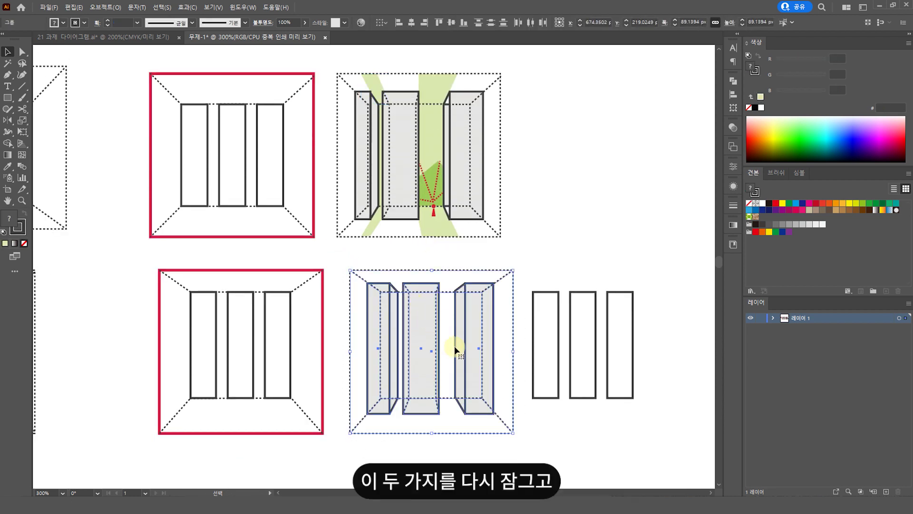
pyautogui.press('a')
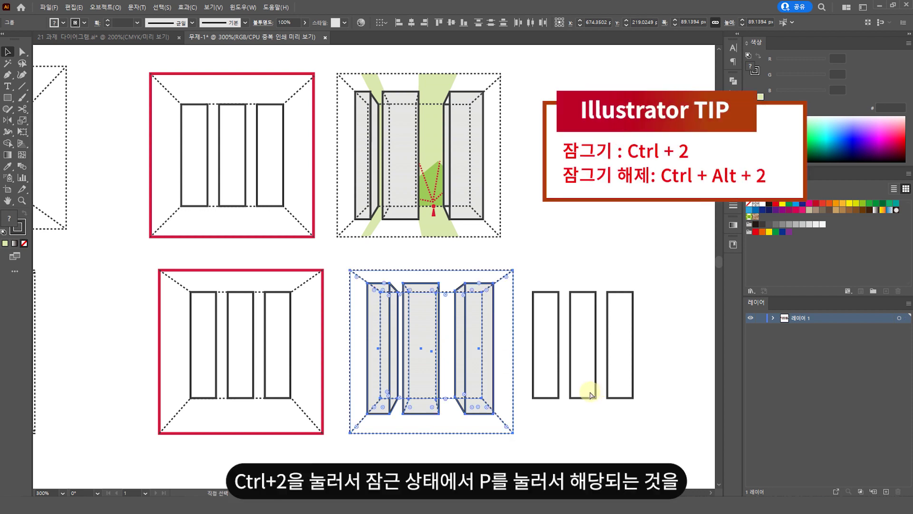
pyautogui.hotkey('ctrl', '2')
# Using the finished example's light green fill, outline a bent strip from floor to ceiling through the gap left of the middle panel
pyautogui.scroll(2, 475, 285)
pyautogui.click(435, 135)
pyautogui.scroll(-3, 418, 248)
pyautogui.press('p')
pyautogui.click(398, 375)
pyautogui.click(376, 411)
pyautogui.click(401, 409)
pyautogui.click(407, 375)
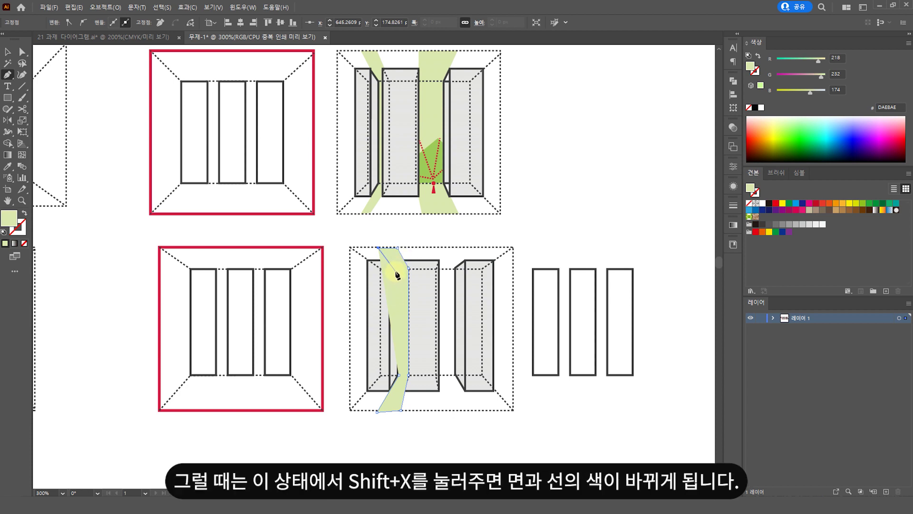
# Close the green strip along the left column's inner edge, swapping fill and stroke to see through it and swapping them back
pyautogui.click(21, 231)
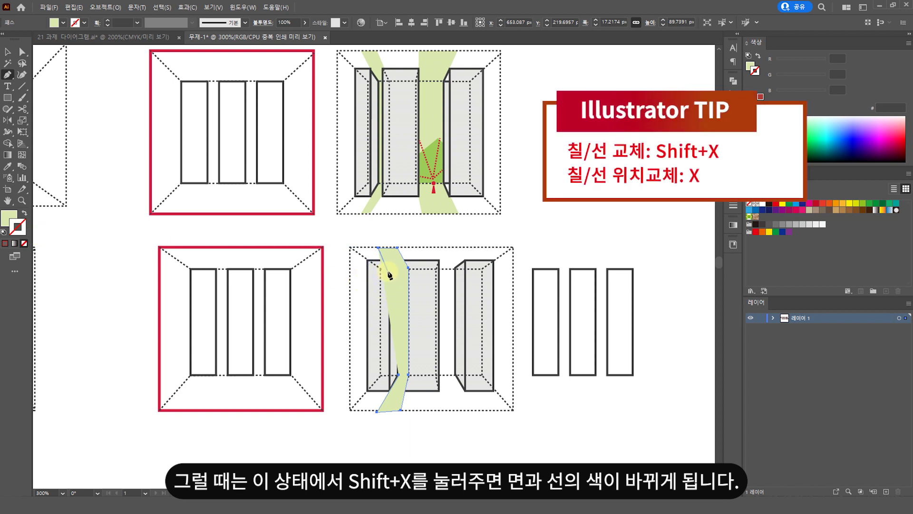
pyautogui.hotkey('shift', 'x')
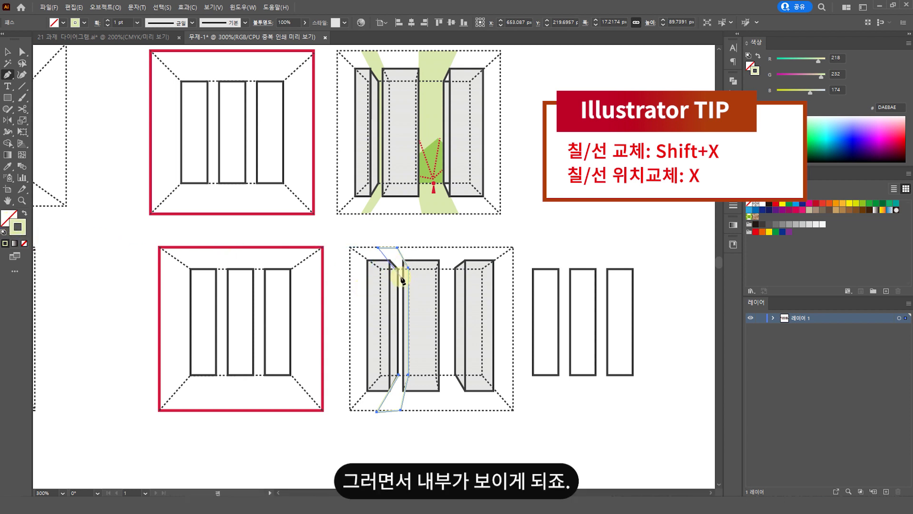
pyautogui.click(399, 270)
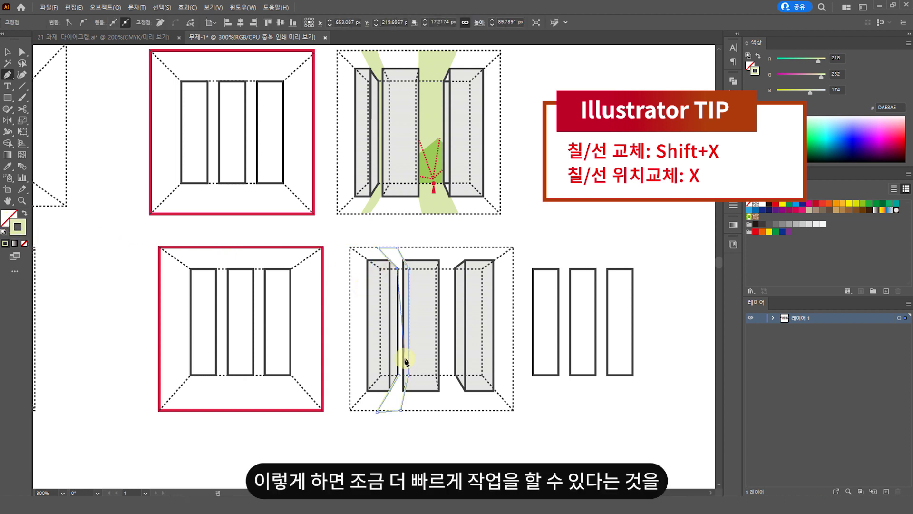
pyautogui.click(398, 375)
pyautogui.hotkey('shift', 'x')
pyautogui.press('v')
pyautogui.click(438, 422)
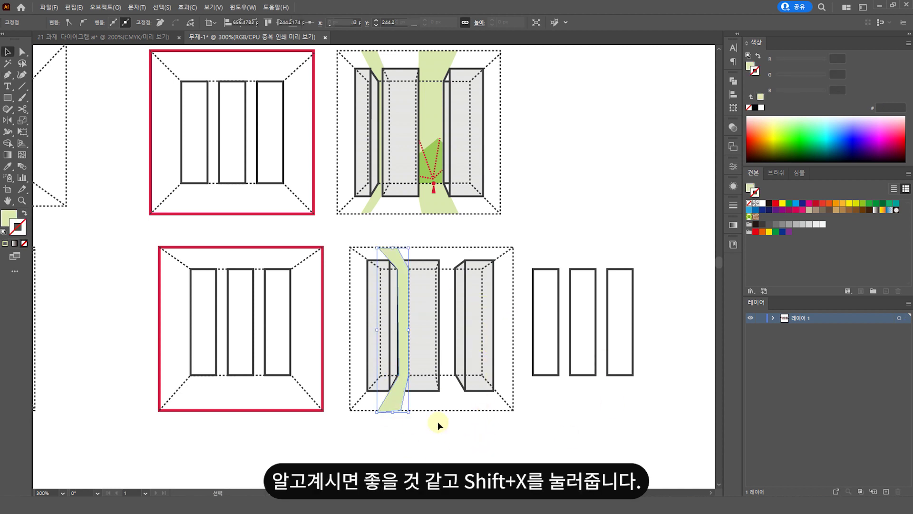
# Send the light green strip to the back, behind the columns and dashed lines
pyautogui.click(403, 287)
pyautogui.press('a')
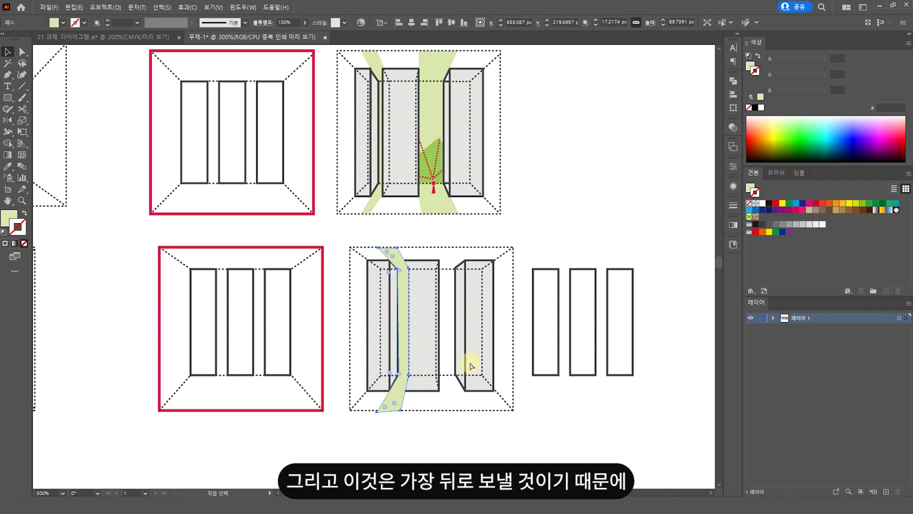
pyautogui.hotkey('ctrl', 'shift', '[')
pyautogui.press('v')
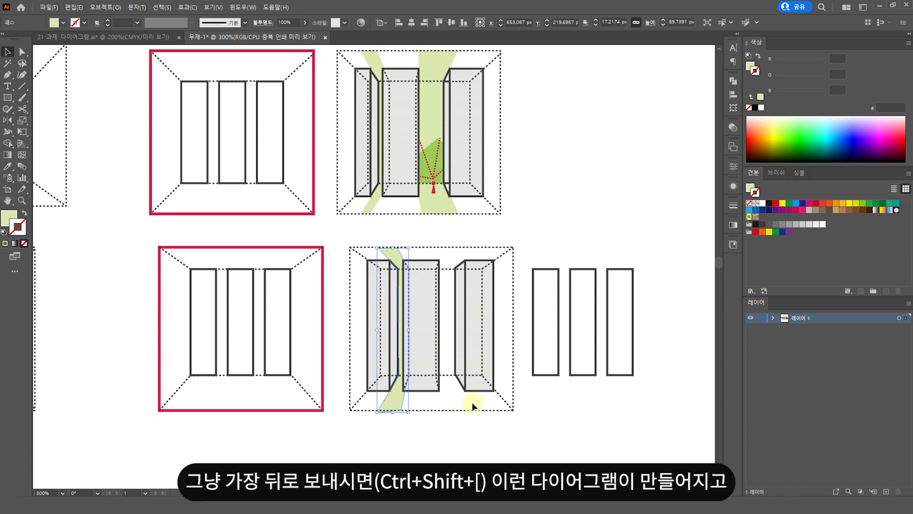
pyautogui.click(473, 435)
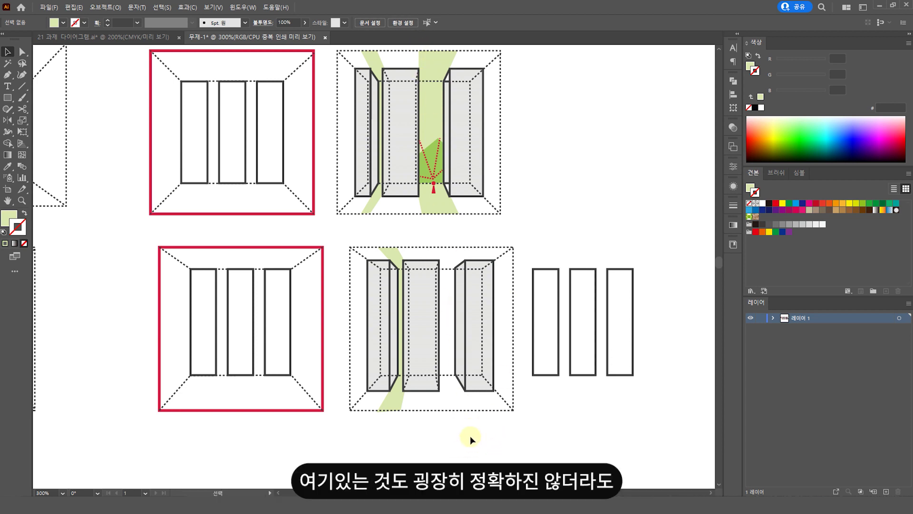
# Draw a second, wider green strip through the gap between the middle panel and right column, swapping fill and stroke to close it
pyautogui.press('p')
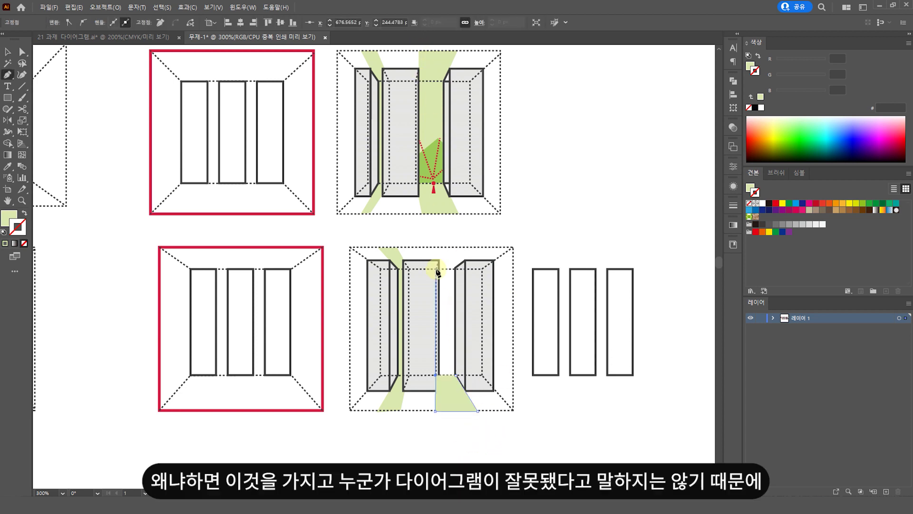
pyautogui.click(435, 268)
pyautogui.click(443, 246)
pyautogui.click(477, 247)
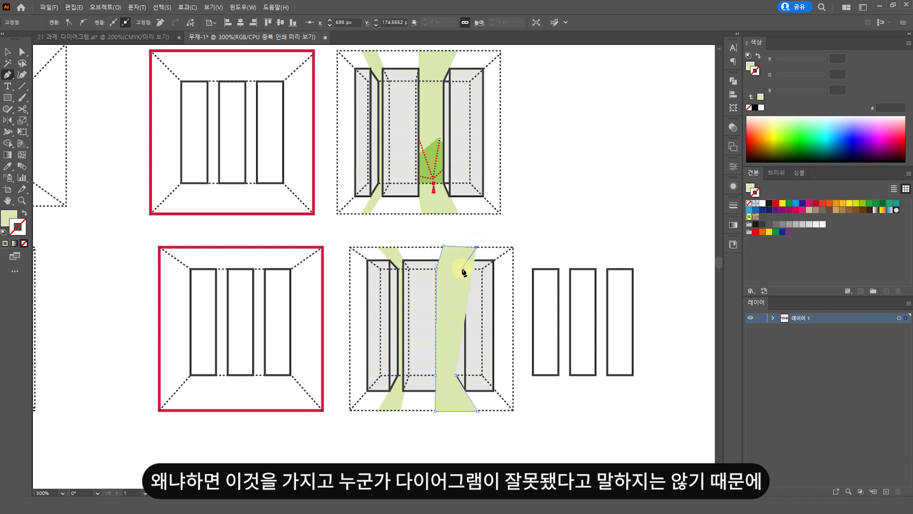
pyautogui.hotkey('shift', 'x')
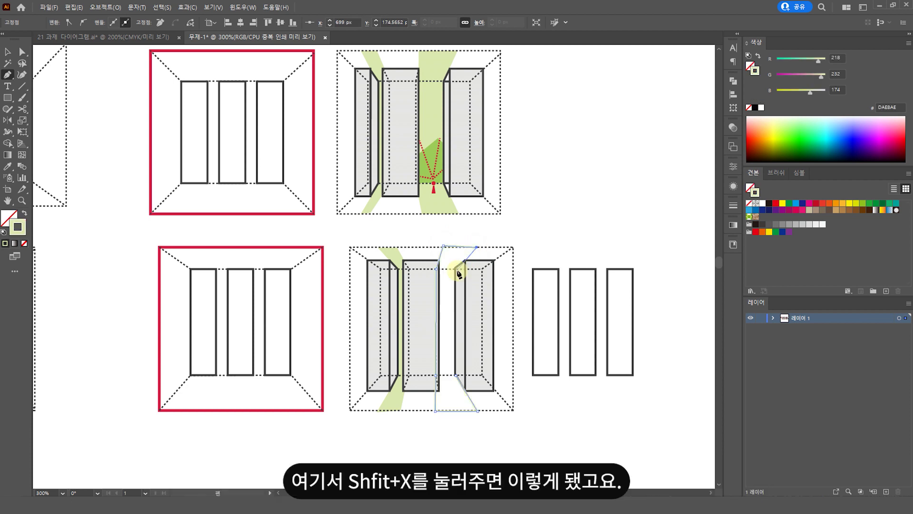
pyautogui.click(456, 269)
pyautogui.click(456, 375)
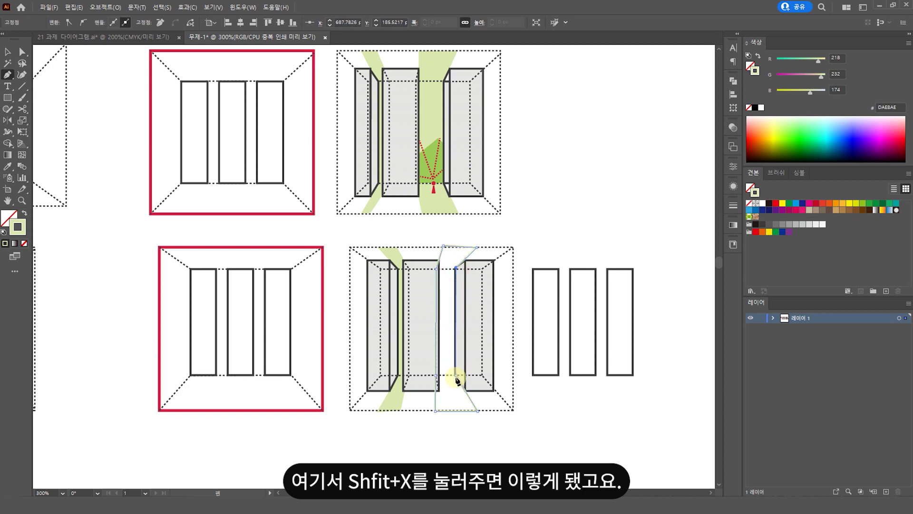
# Adjust the left-hand anchor points of the second strip and restore its light green fill without a stroke
pyautogui.press('a')
pyautogui.click(436, 269)
pyautogui.click(438, 268)
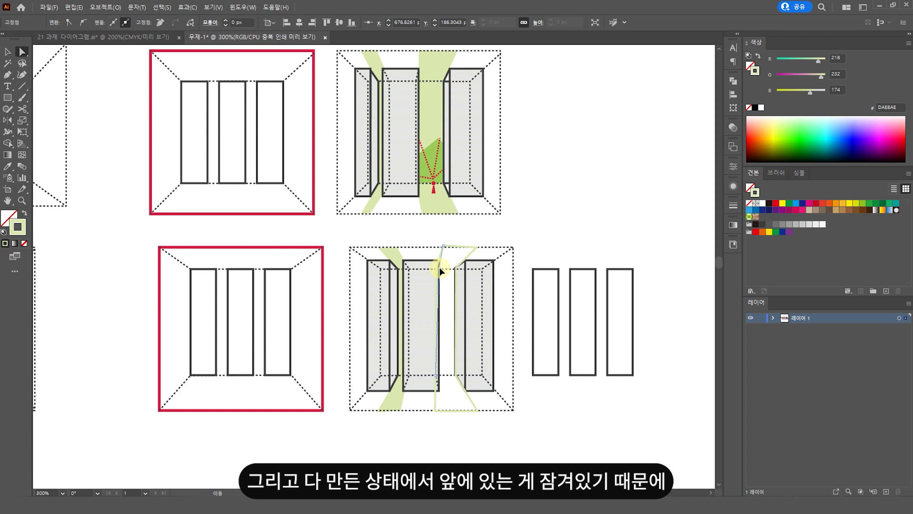
pyautogui.moveTo(438, 267); pyautogui.dragTo(438, 268)
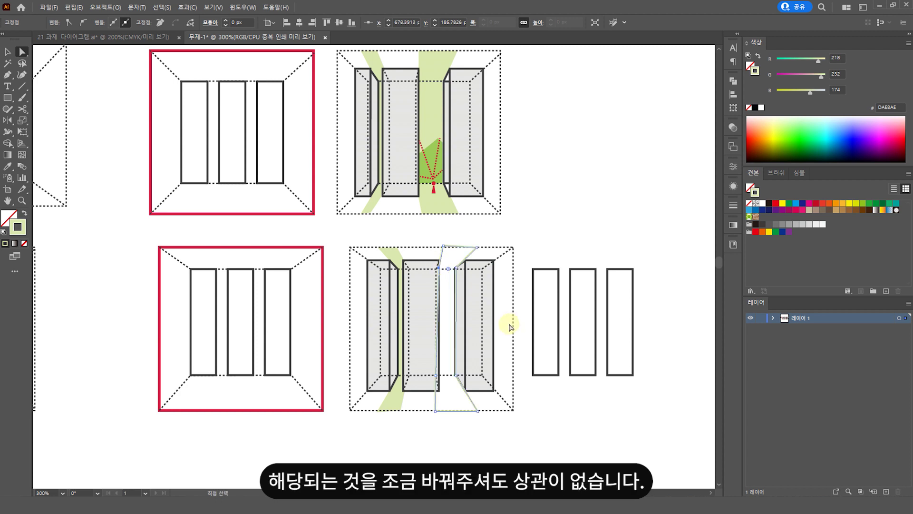
pyautogui.press('v')
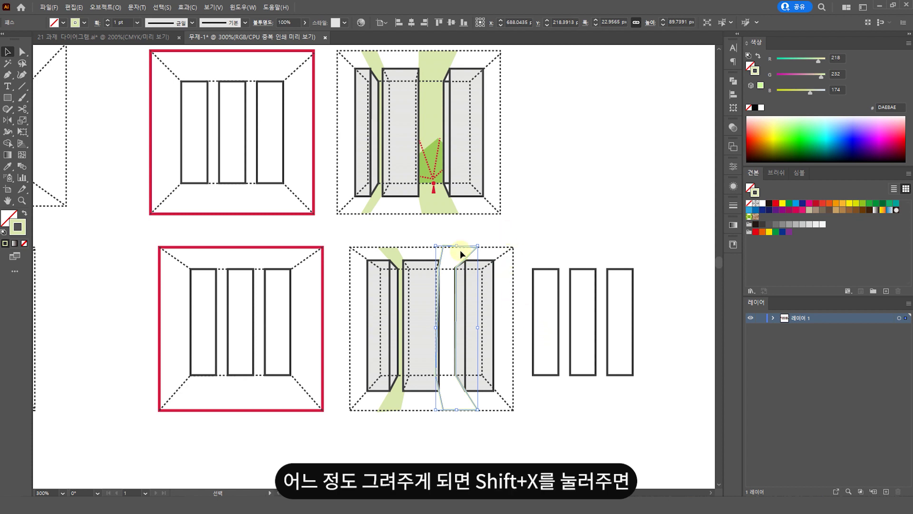
pyautogui.hotkey('shift', 'x')
pyautogui.click(556, 362)
# Send the second green strip to the back, behind the middle and right columns
pyautogui.click(461, 400)
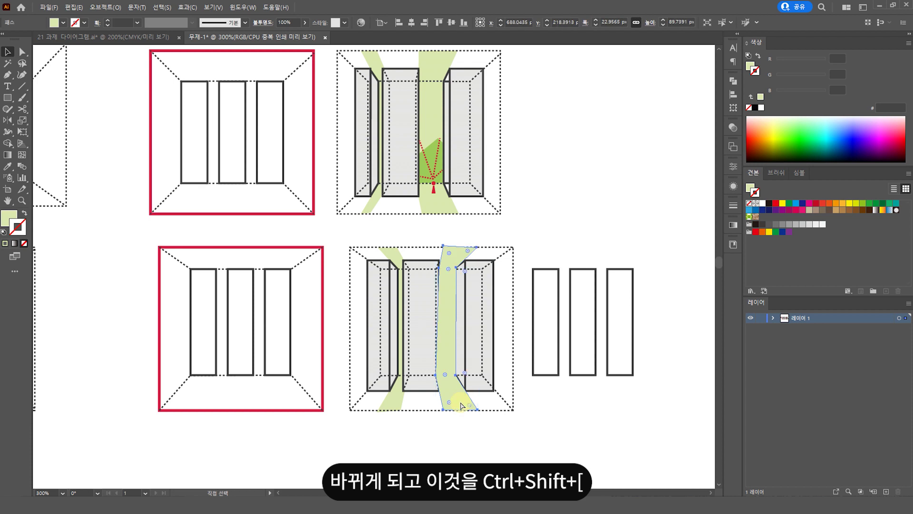
pyautogui.hotkey('ctrl', 'shift', '[')
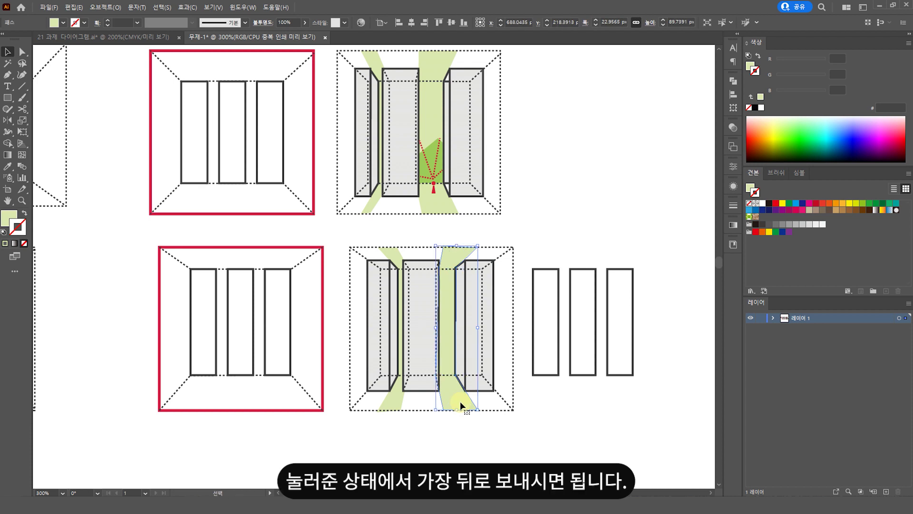
pyautogui.click(566, 312)
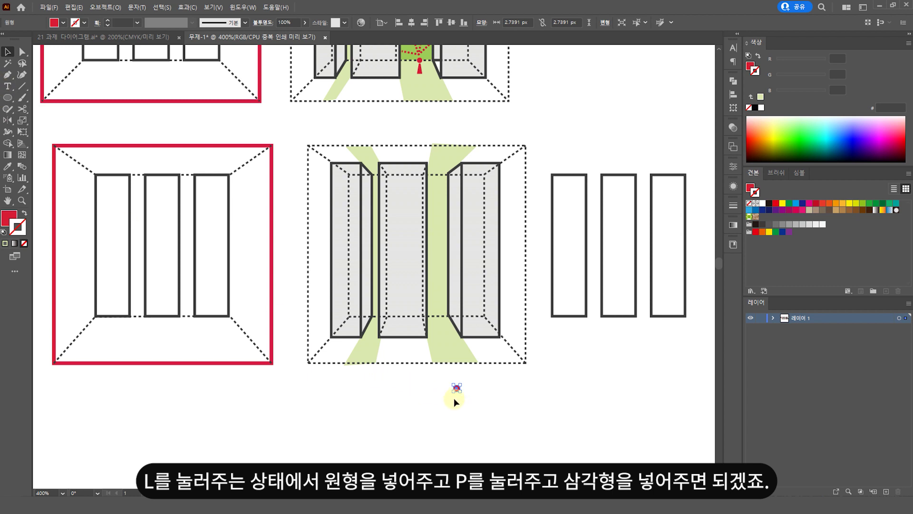
# Draw a small red triangle directly below the red circle to complete the human figure in the wider green strip
pyautogui.click(478, 415)
pyautogui.press('p')
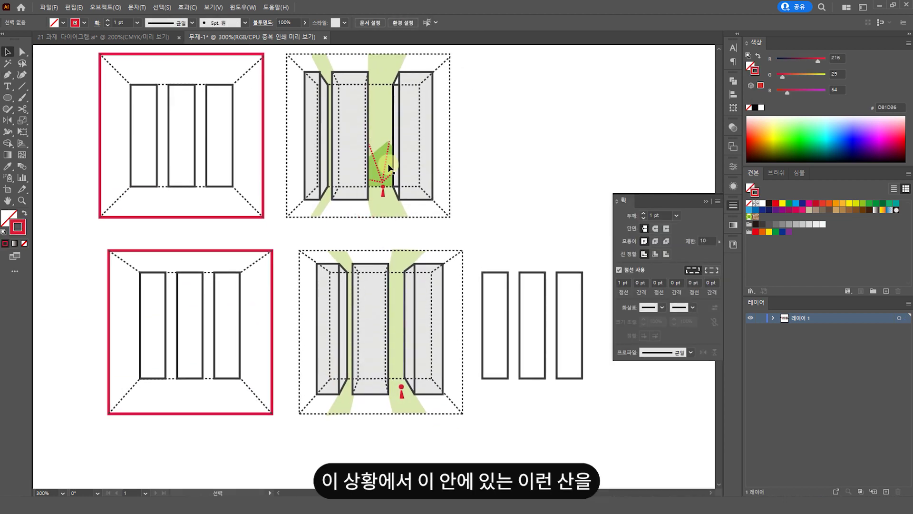
# Draw a jagged mountain silhouette across the back wall in the upper example's mountain green and send it to the back
pyautogui.click(381, 159)
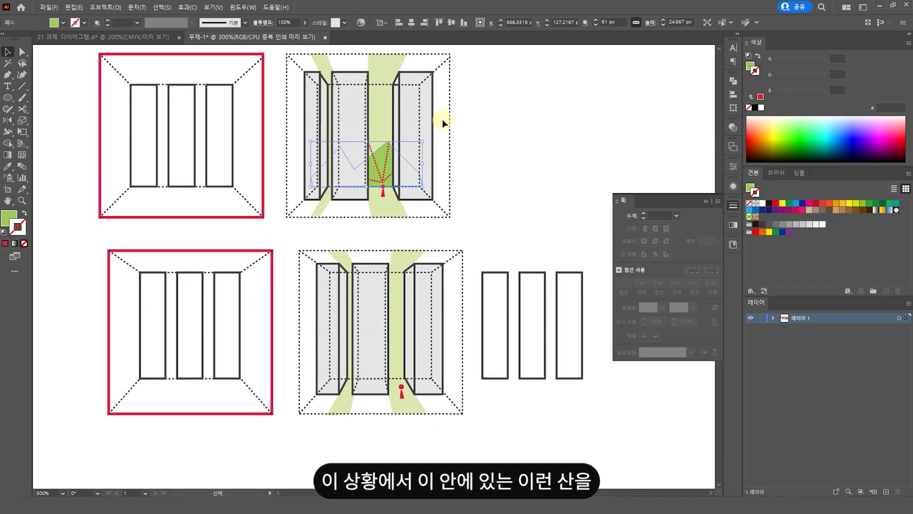
pyautogui.keyDown('ctrl'); pyautogui.click(349, 340); pyautogui.keyUp('ctrl')
pyautogui.press('p')
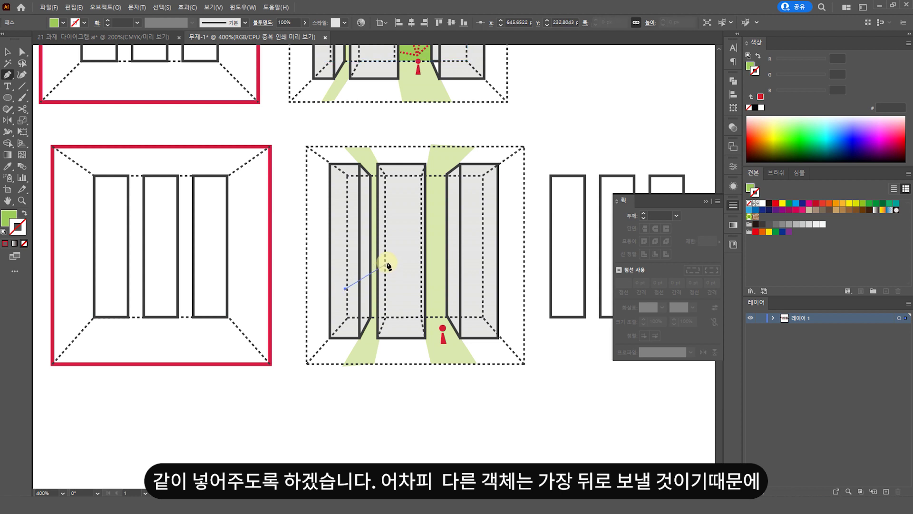
pyautogui.click(385, 255)
pyautogui.click(413, 298)
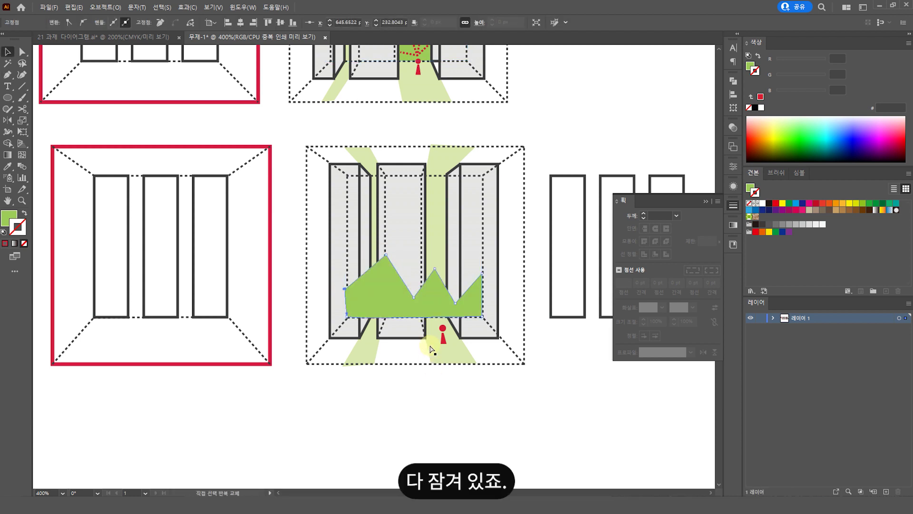
pyautogui.hotkey('ctrl', 'shift', '[')
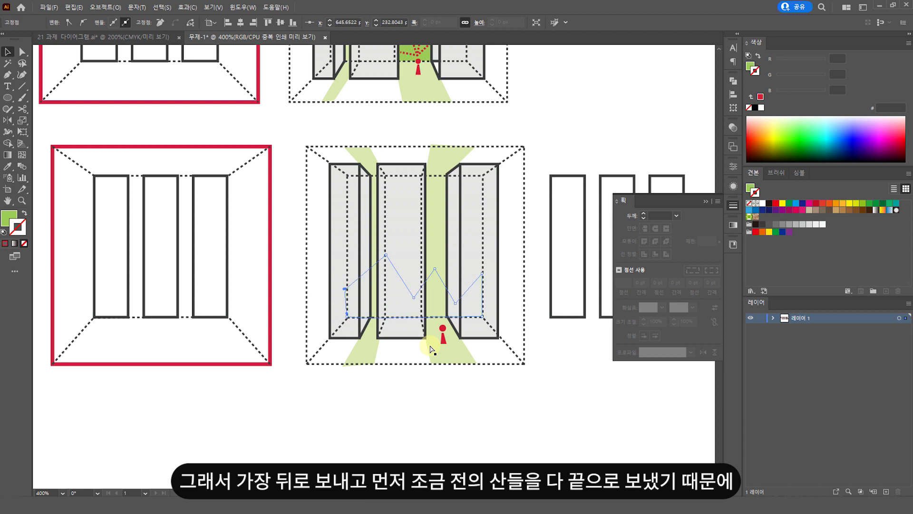
pyautogui.hotkey('ctrl', 'shift', 'a')
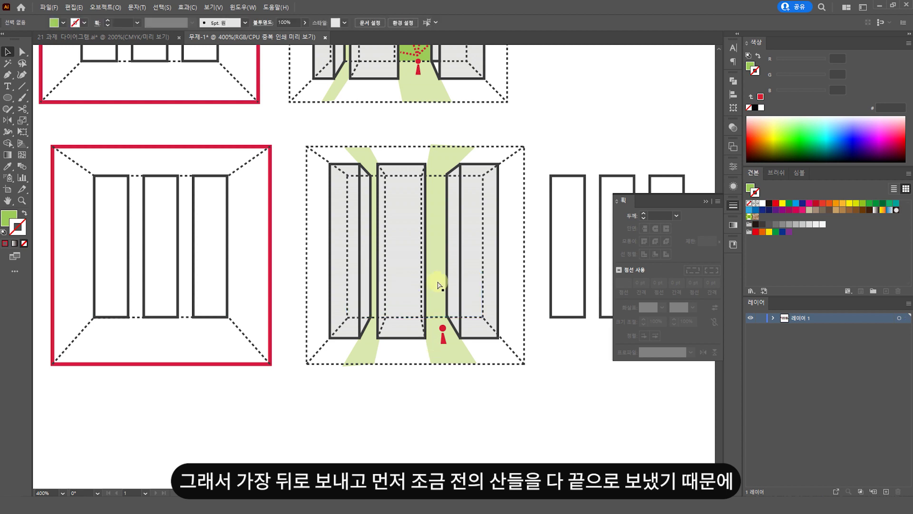
# Send both light green strips to the back, behind the mountain silhouette
pyautogui.click(438, 266)
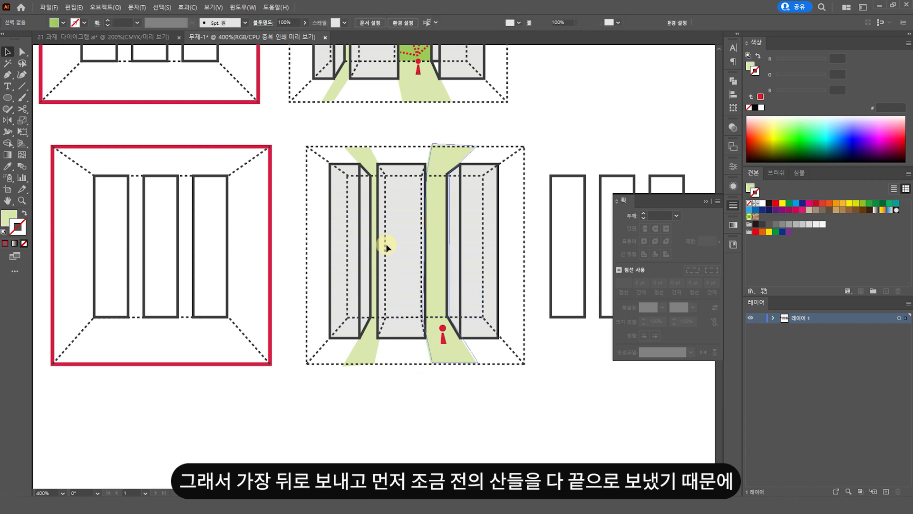
pyautogui.click(376, 223)
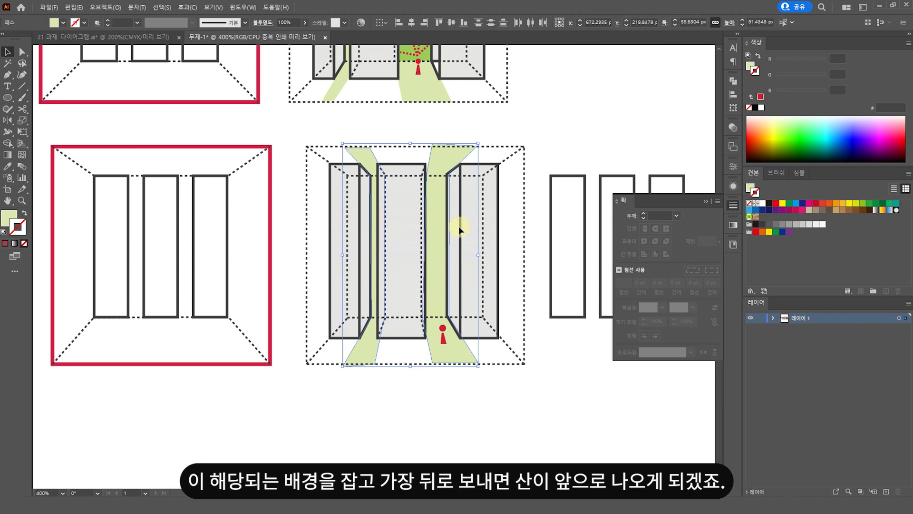
pyautogui.keyDown('shift'); pyautogui.click(457, 252); pyautogui.keyUp('shift')
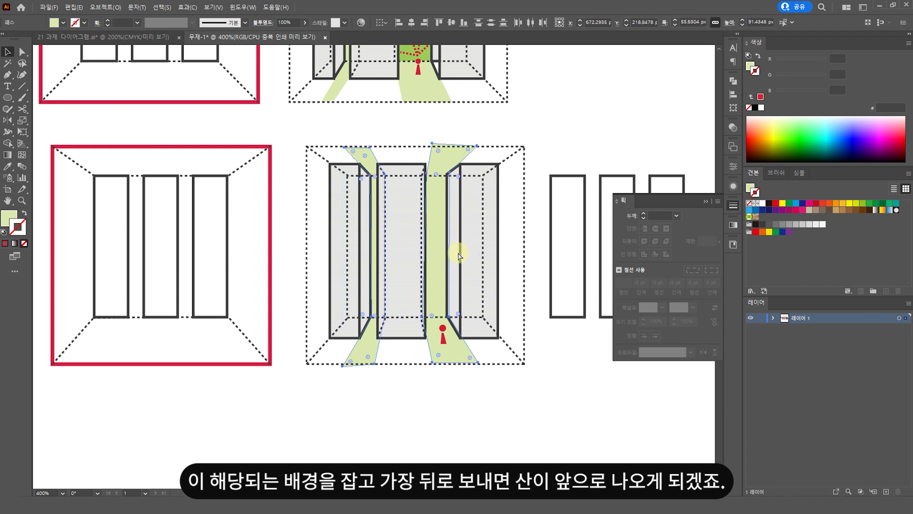
pyautogui.hotkey('ctrl', 'shift', '[')
pyautogui.click(443, 408)
# Delete the three spare column outlines beside the finished column diagram
pyautogui.keyDown('ctrl'); pyautogui.keyDown('alt'); pyautogui.click(379, 356); pyautogui.keyUp('alt'); pyautogui.keyUp('ctrl')
pyautogui.keyDown('ctrl'); pyautogui.keyDown('alt'); pyautogui.click(379, 357); pyautogui.keyUp('alt'); pyautogui.keyUp('ctrl')
pyautogui.moveTo(436, 210); pyautogui.dragTo(425, 312)
pyautogui.keyDown('ctrl'); pyautogui.click(322, 251); pyautogui.keyUp('ctrl')
pyautogui.moveTo(493, 286); pyautogui.dragTo(356, 296)
pyautogui.moveTo(522, 303); pyautogui.dragTo(419, 210)
pyautogui.press('Delete')
# Collapse the open stroke settings and review the complete set of room diagrams together
pyautogui.moveTo(249, 309); pyautogui.dragTo(349, 320)
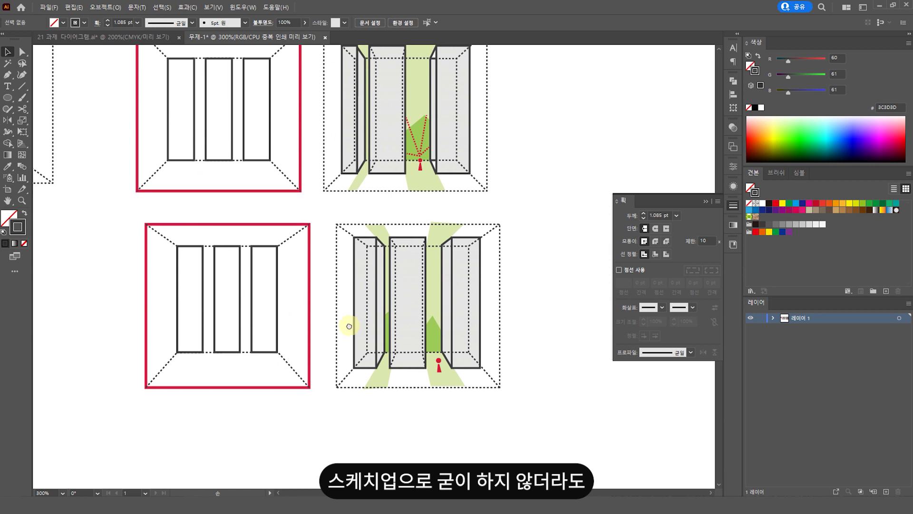
pyautogui.moveTo(335, 278); pyautogui.dragTo(350, 291)
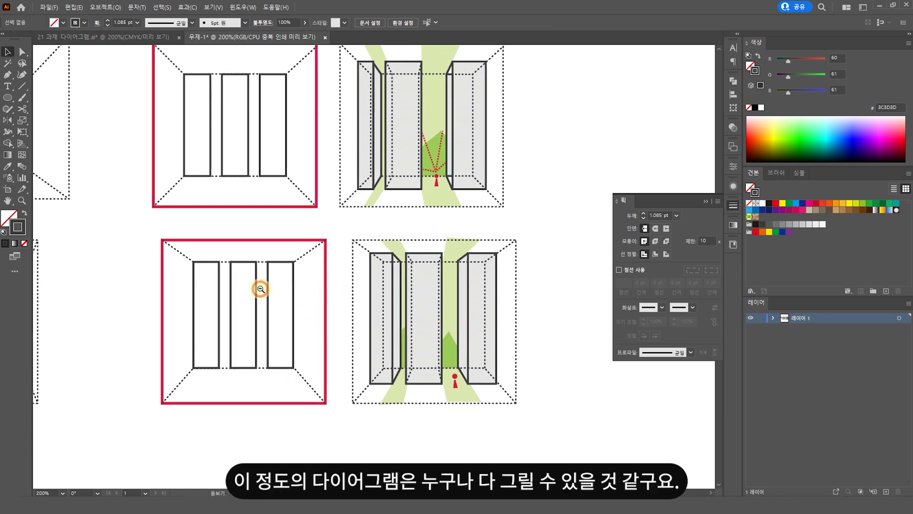
pyautogui.hotkey('ctrl', '-')
pyautogui.hotkey('ctrl', '-')
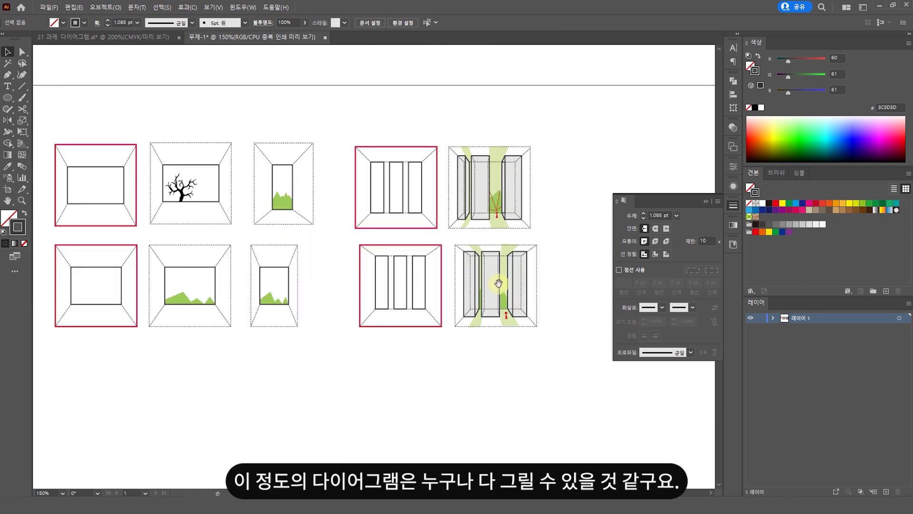
pyautogui.click(706, 201)
pyautogui.moveTo(374, 272); pyautogui.dragTo(485, 295)
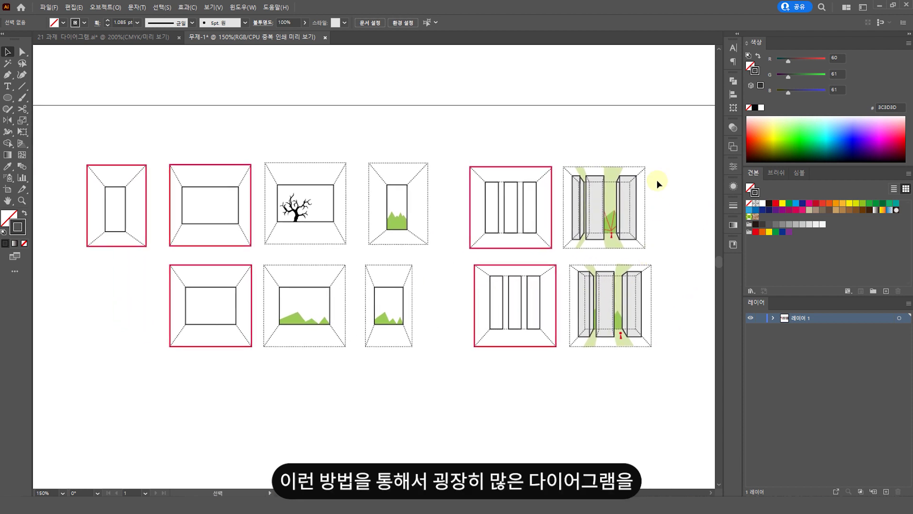